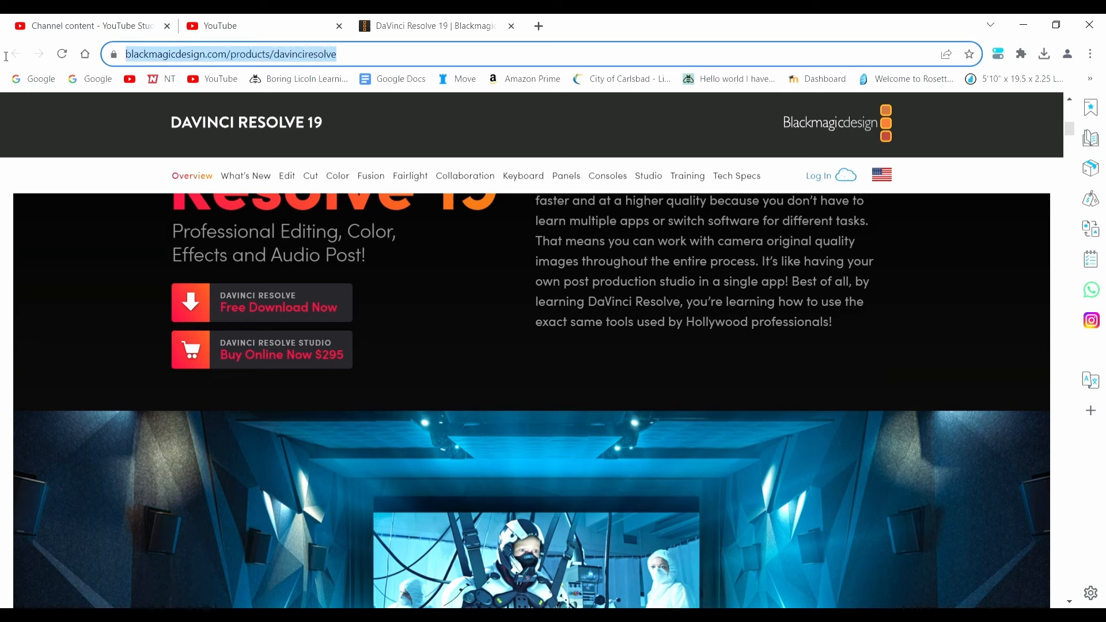
# Look over the DaVinci Resolve 19 product page, including the free download and paid Studio options
pyautogui.click(433, 311)
pyautogui.scroll(10, 433, 311)
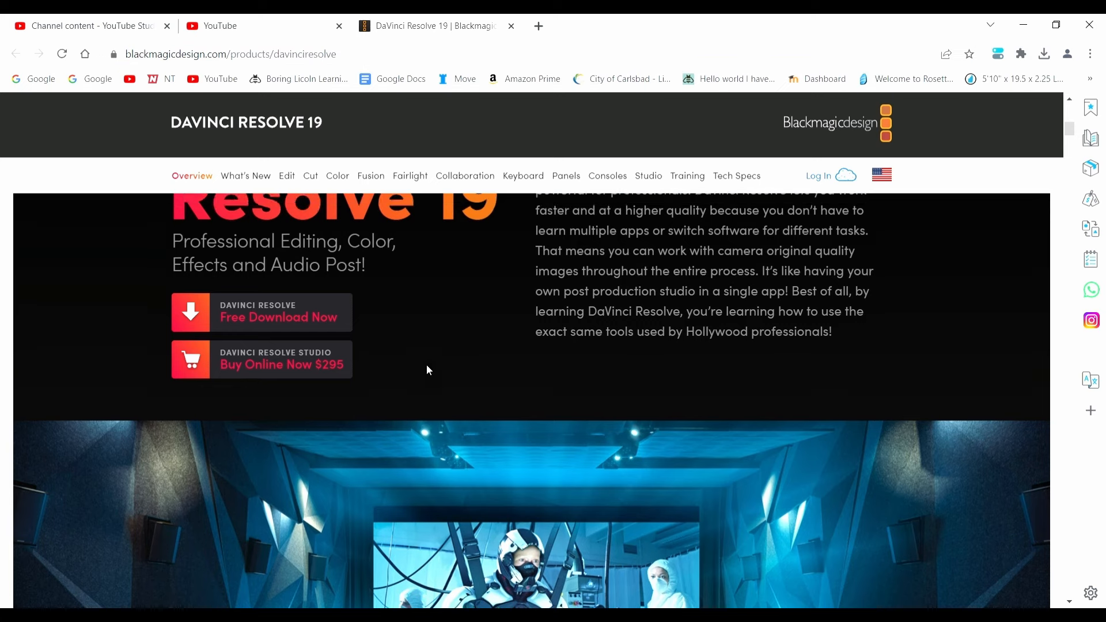
pyautogui.scroll(-8, 476, 350)
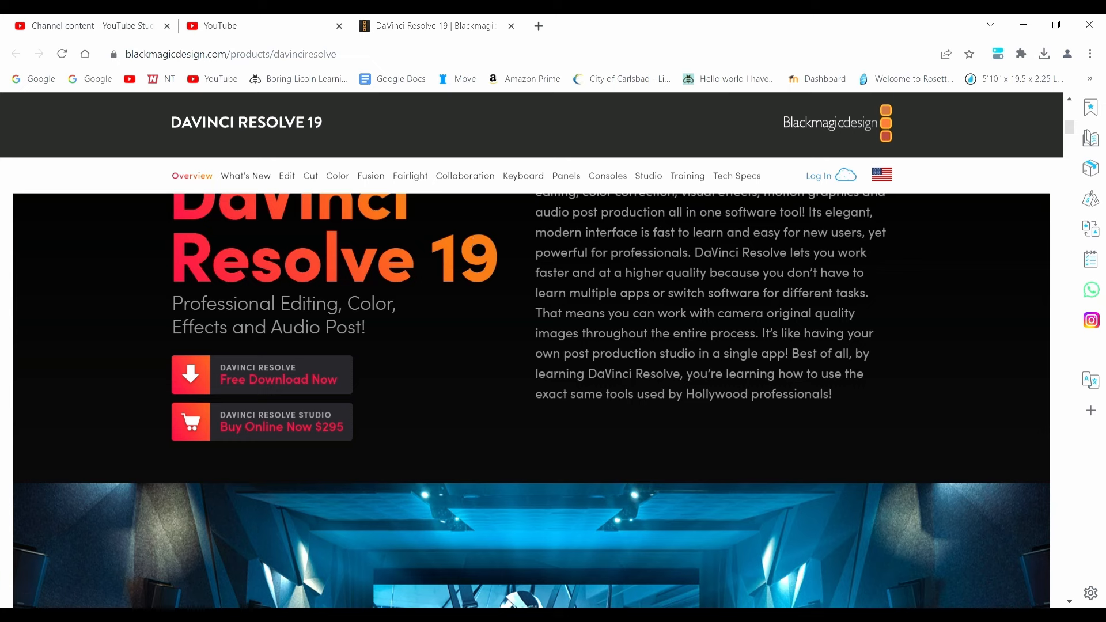
pyautogui.scroll(1, 496, 375)
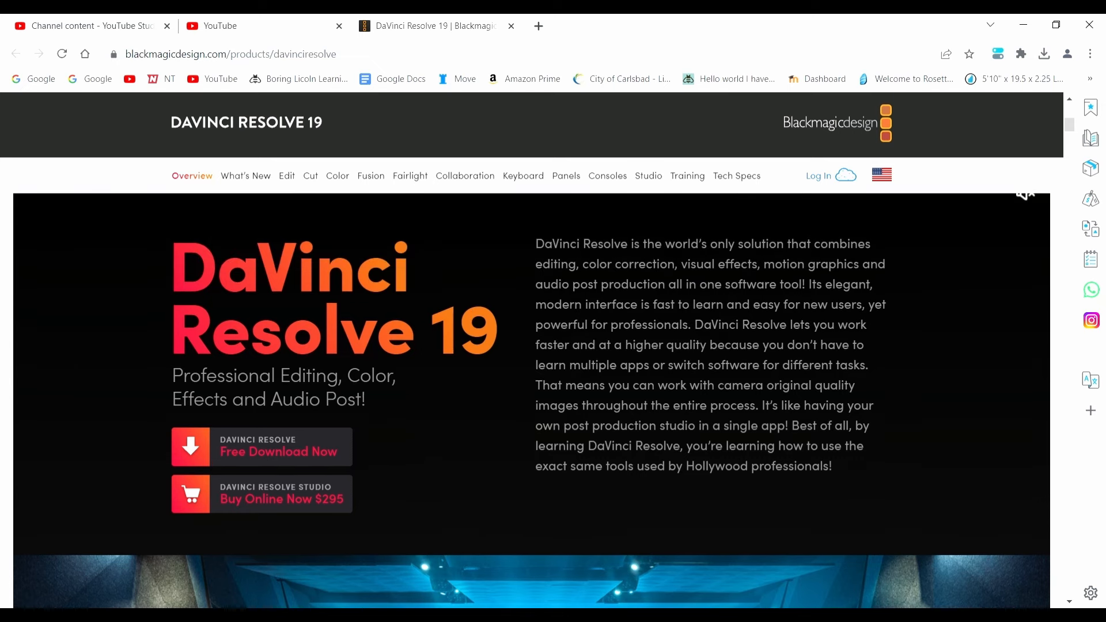
pyautogui.scroll(2, 580, 283)
pyautogui.scroll(-2, 580, 283)
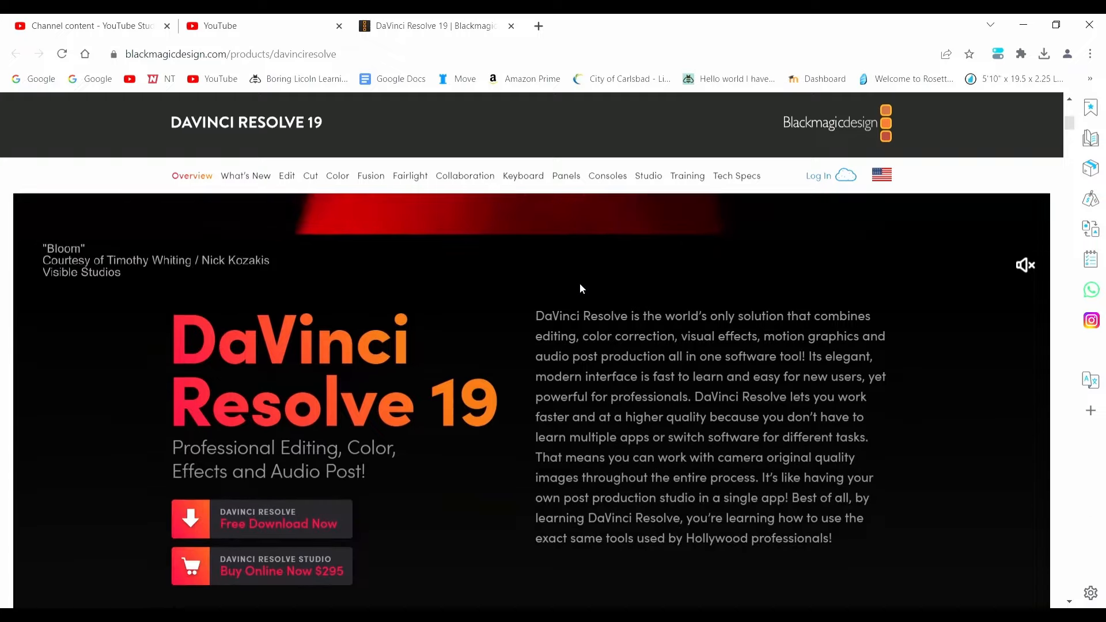
pyautogui.scroll(-2, 579, 283)
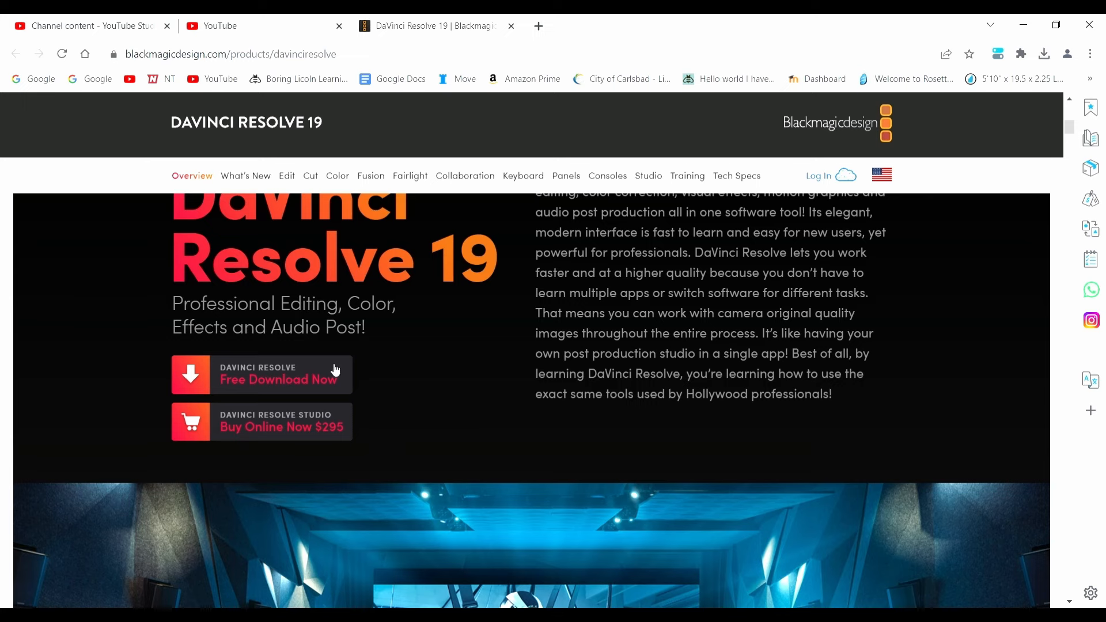
pyautogui.scroll(3, 454, 299)
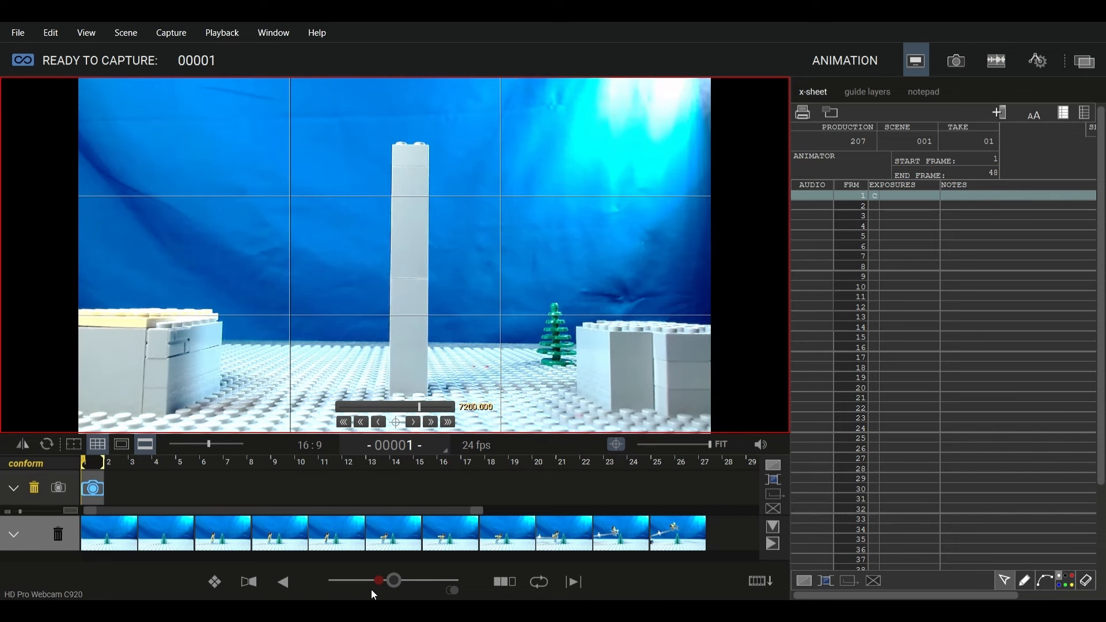
pyautogui.press('Return')
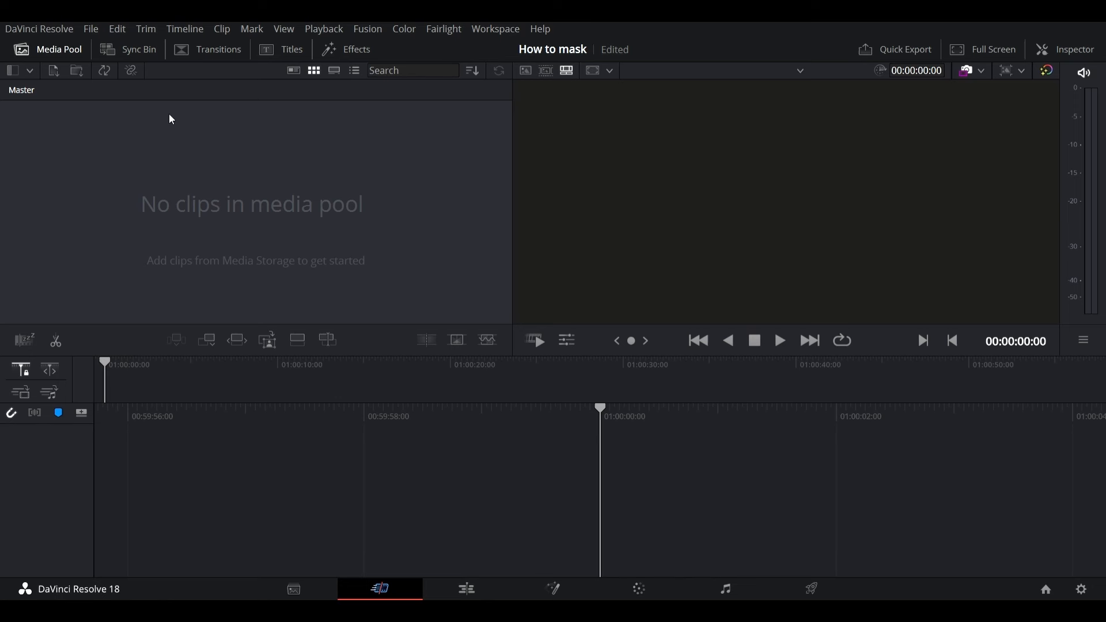
# Import Mask Test.mp4 into the media pool and place it on a new timeline
pyautogui.doubleClick(217, 147)
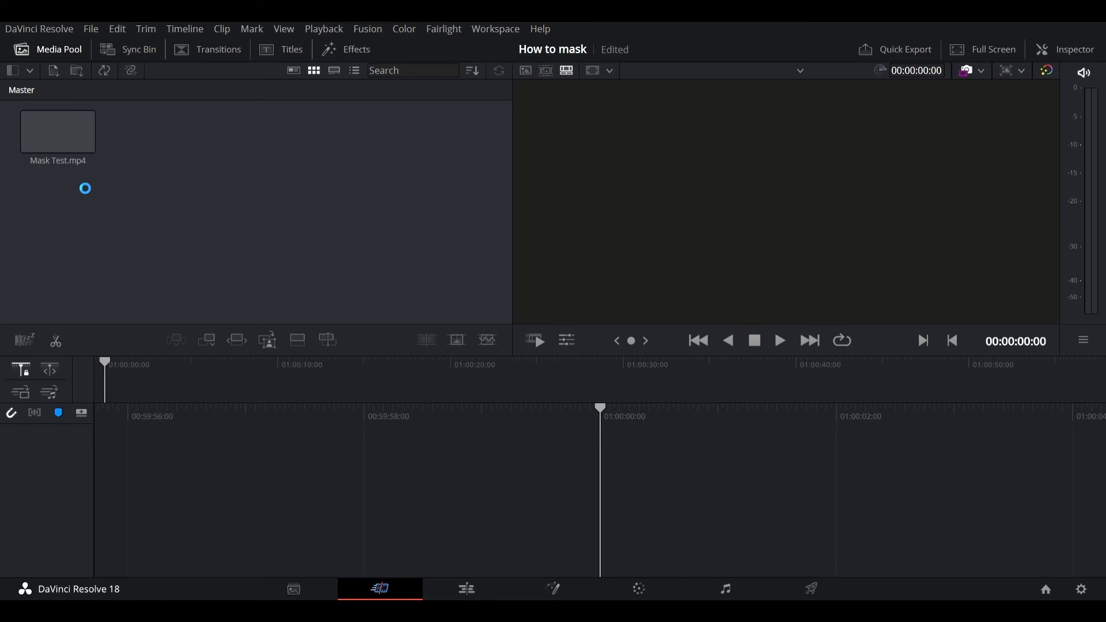
pyautogui.click(54, 141)
pyautogui.moveTo(54, 141); pyautogui.dragTo(551, 499)
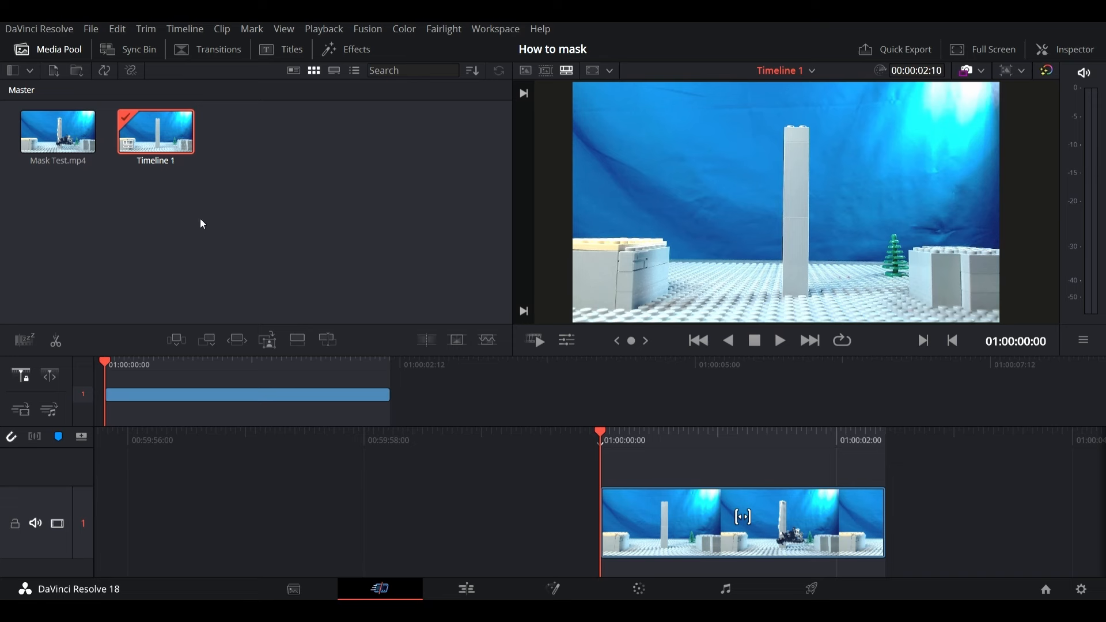
# Switch to the Edit page and split the Mask Test.mp4 clip at 01:00:00:02 with the Blade tool
pyautogui.click(470, 592)
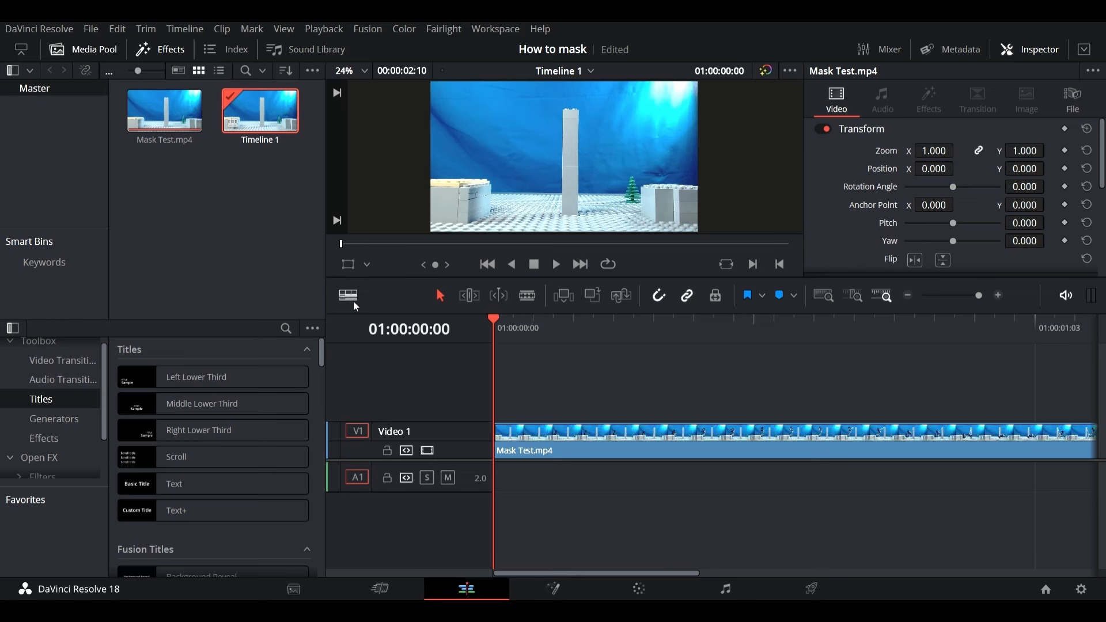
pyautogui.press('Right')
pyautogui.press('Right')
pyautogui.press('Left')
pyautogui.press('Left')
pyautogui.press('Right')
pyautogui.press('Right')
pyautogui.press('b')
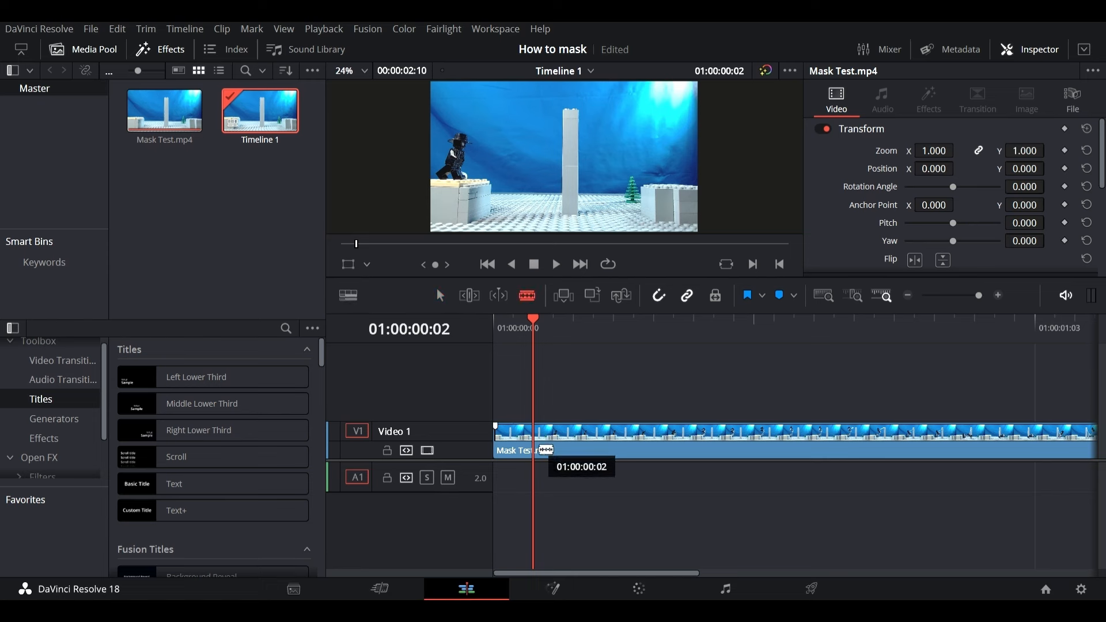
pyautogui.click(546, 450)
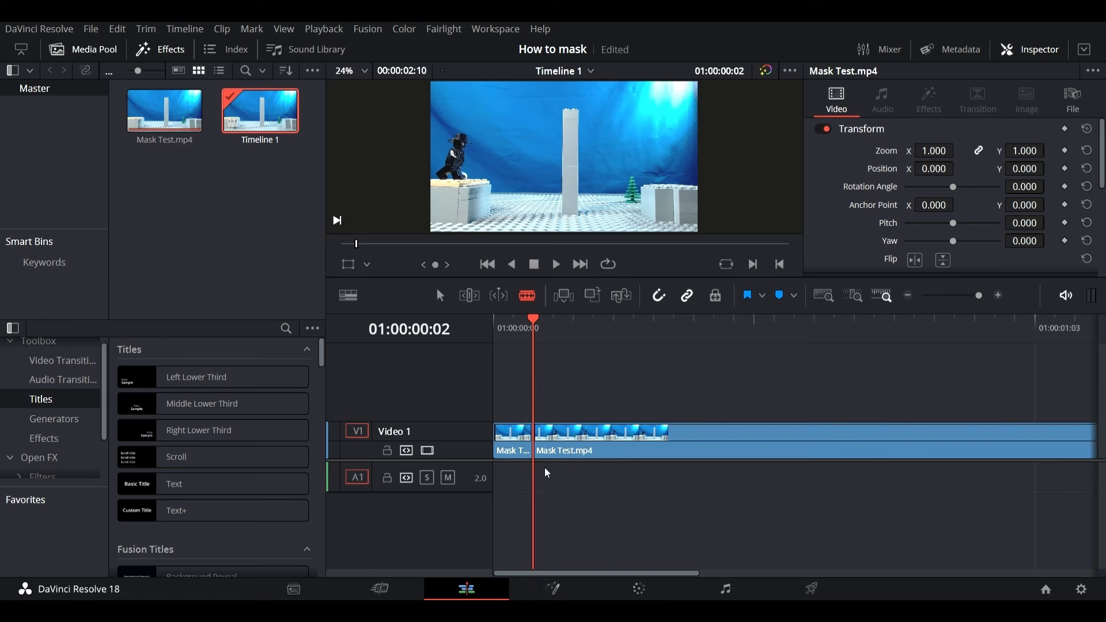
# Step back and forth through the frames around the first cut to examine how long each pose lasts
pyautogui.press('Right')
pyautogui.press('Left')
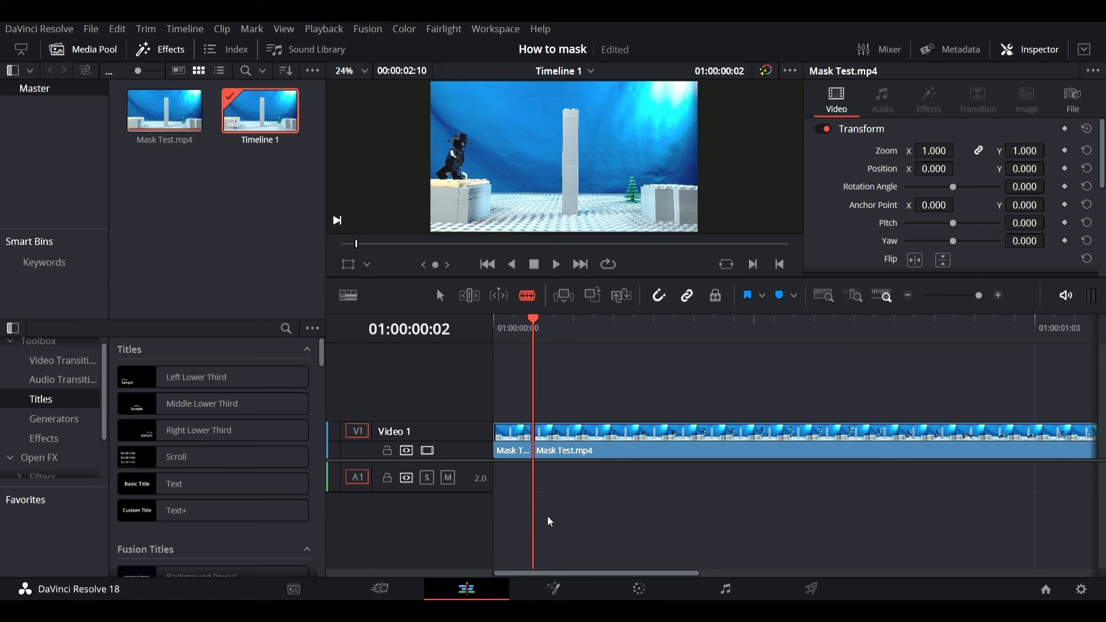
pyautogui.press('Left')
pyautogui.press('Left')
pyautogui.press('Right')
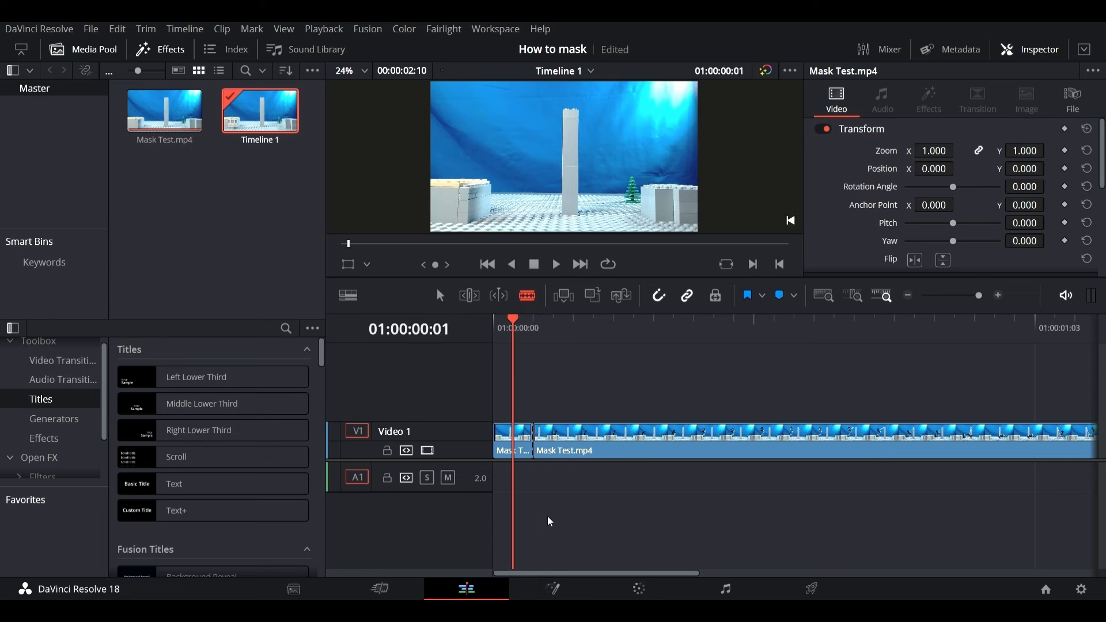
pyautogui.press('Right')
pyautogui.press('Right')
pyautogui.press('Left')
pyautogui.press('Left')
pyautogui.press('Right')
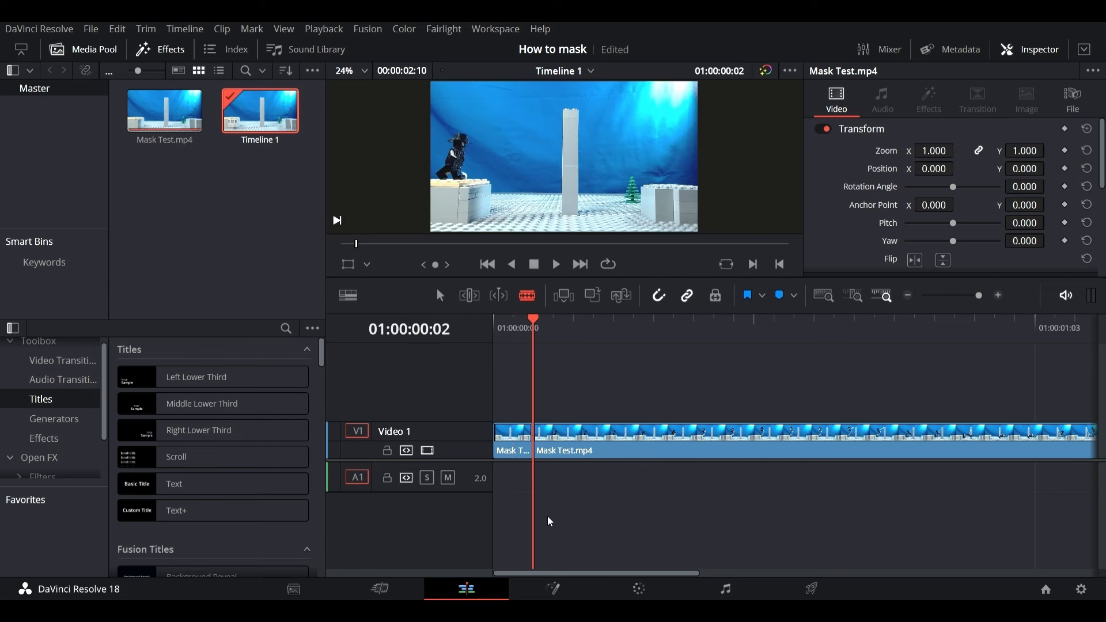
# Split the remaining clip every two frames, at 01:00:00:04, 01:00:00:06, 01:00:00:08 and 01:00:00:10
pyautogui.press('Right')
pyautogui.press('Right')
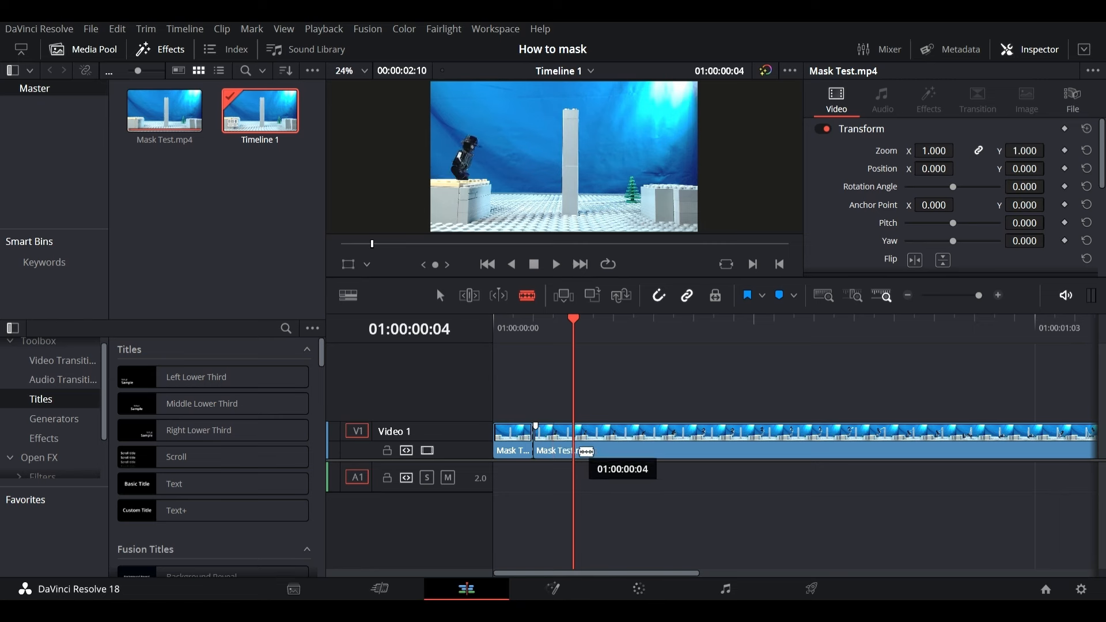
pyautogui.click(585, 451)
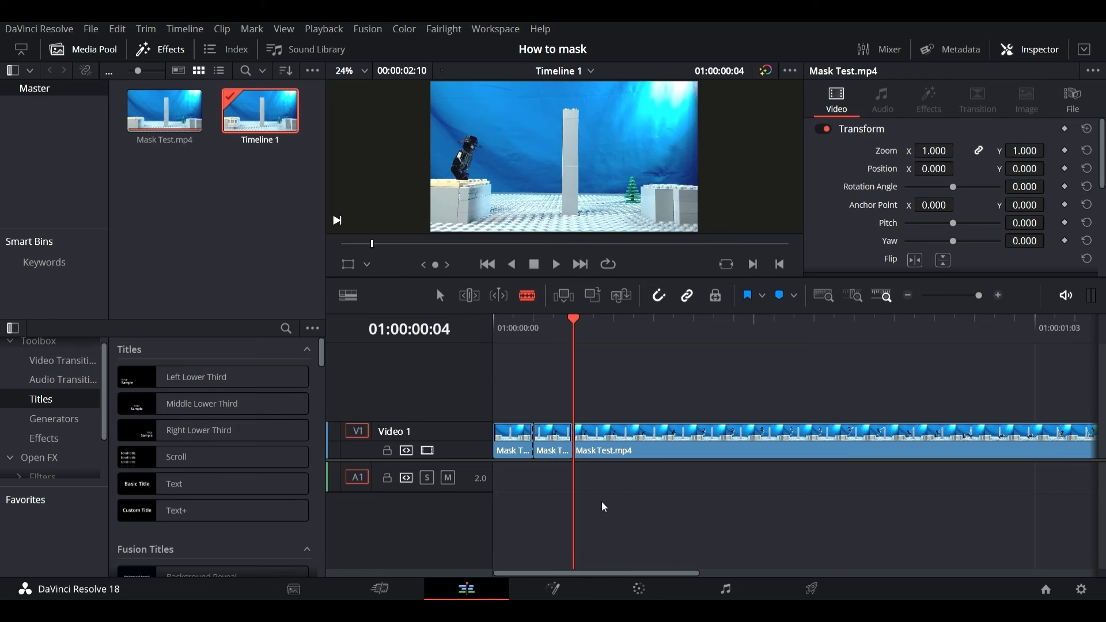
pyautogui.press('Right')
pyautogui.press('Right')
pyautogui.click(627, 451)
pyautogui.press('Right')
pyautogui.press('Right')
pyautogui.click(668, 451)
pyautogui.press('Right')
pyautogui.press('Right')
pyautogui.click(708, 451)
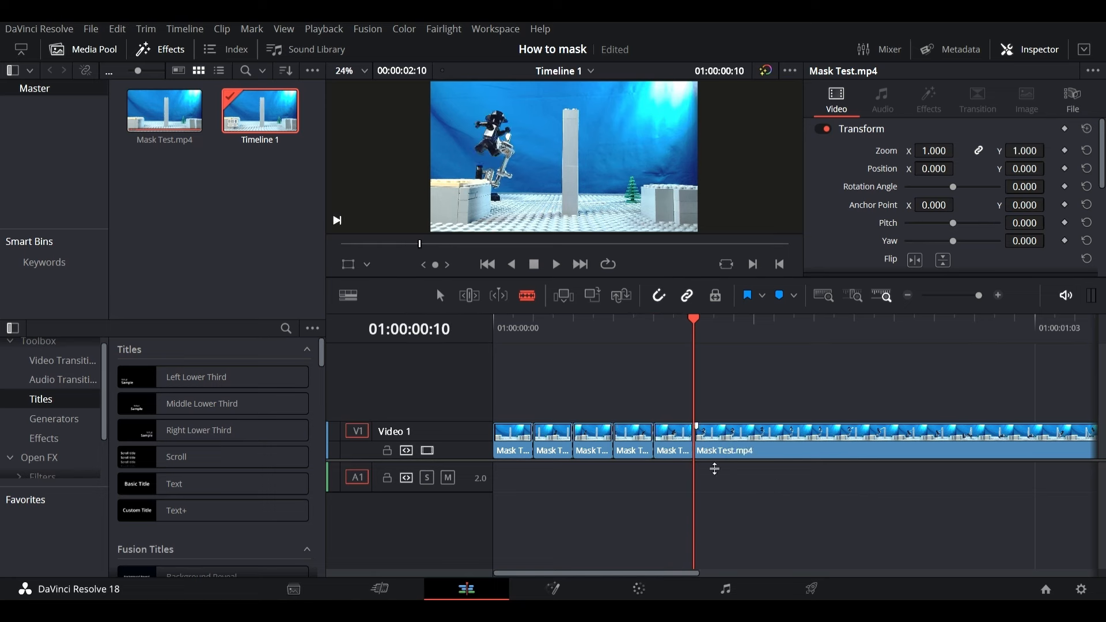
# Continue splitting the clip every two frames from 01:00:00:12 through 01:00:00:22
pyautogui.press('Right')
pyautogui.press('Right')
pyautogui.click(748, 451)
pyautogui.press('Right')
pyautogui.press('Right')
pyautogui.click(786, 451)
pyautogui.press('Right')
pyautogui.press('Right')
pyautogui.click(829, 451)
pyautogui.press('Right')
pyautogui.press('Right')
pyautogui.click(872, 452)
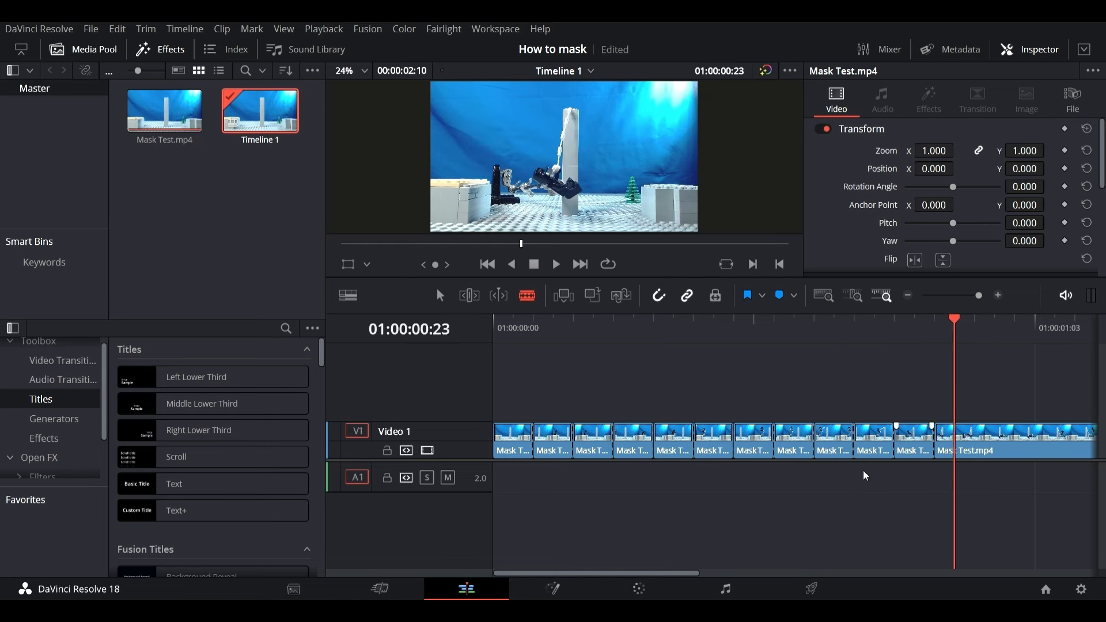
# Try a split at 01:00:00:23 and undo it
pyautogui.press('Right')
pyautogui.press('Left')
pyautogui.press('Left')
pyautogui.press('Right')
pyautogui.press('Right')
pyautogui.click(979, 449)
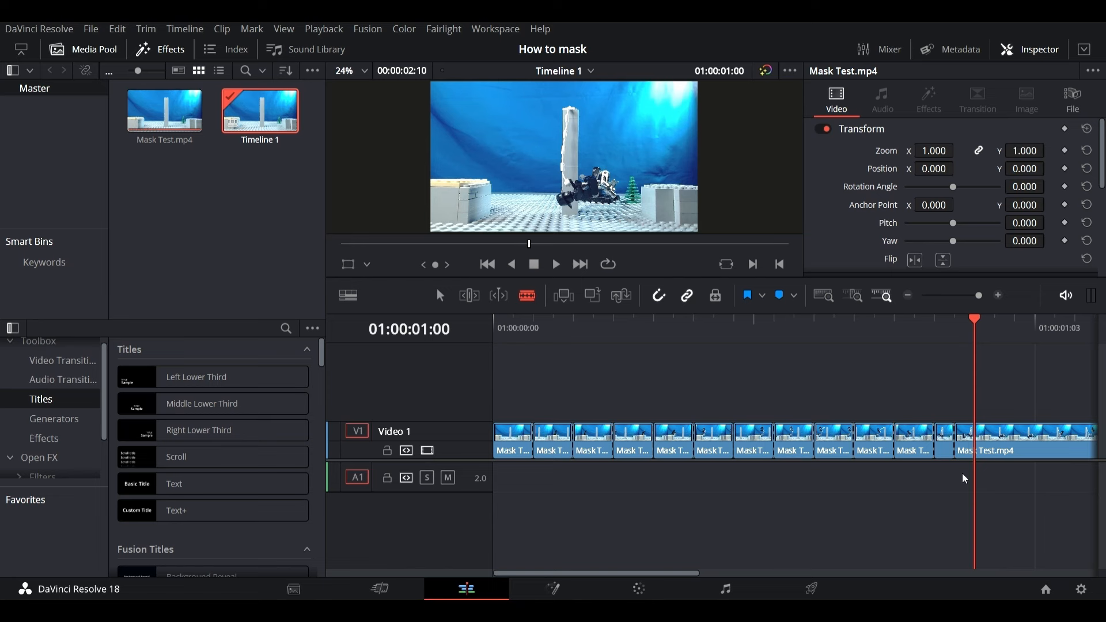
pyautogui.hotkey('ctrl', 'z')
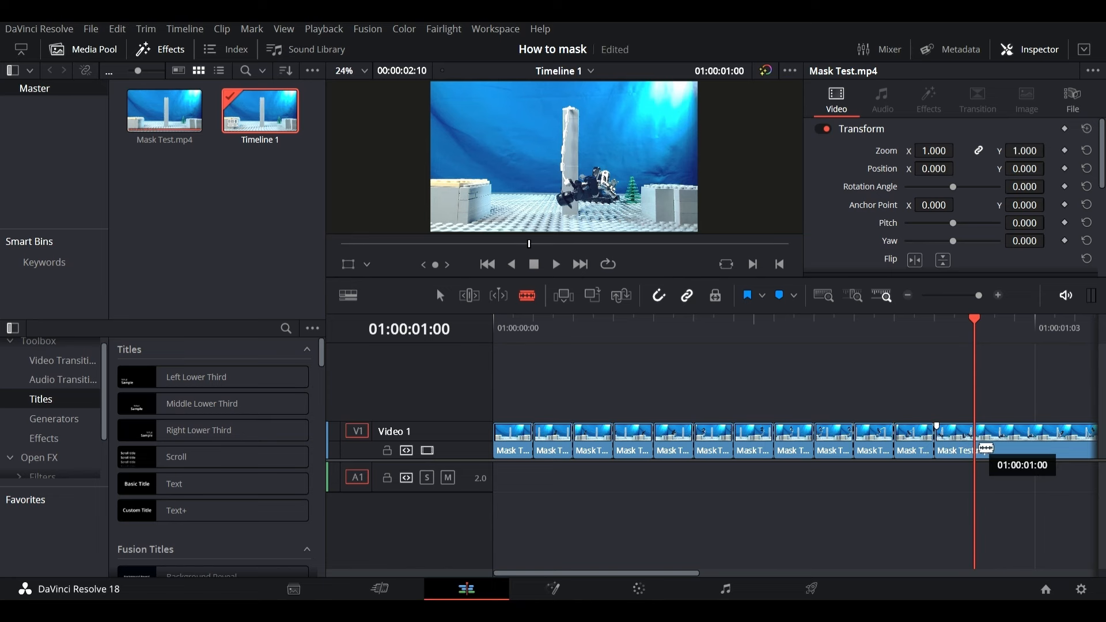
# Split the remaining clip every two frames from 01:00:01:00 through 01:00:01:06
pyautogui.click(986, 450)
pyautogui.press('Right')
pyautogui.press('Right')
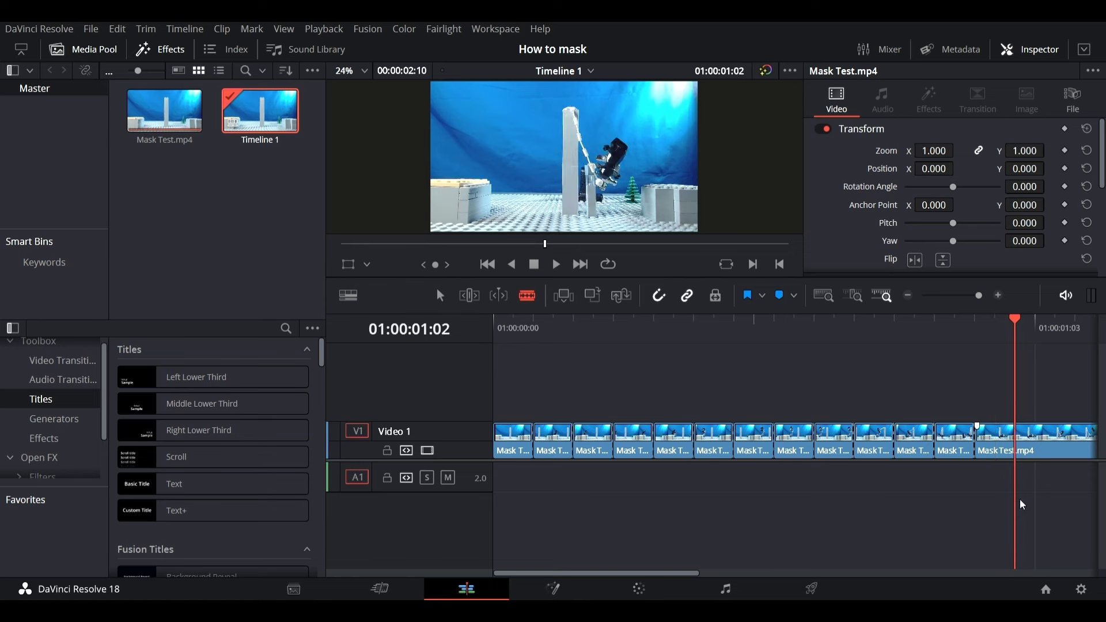
pyautogui.click(1023, 452)
pyautogui.press('Right')
pyautogui.press('Right')
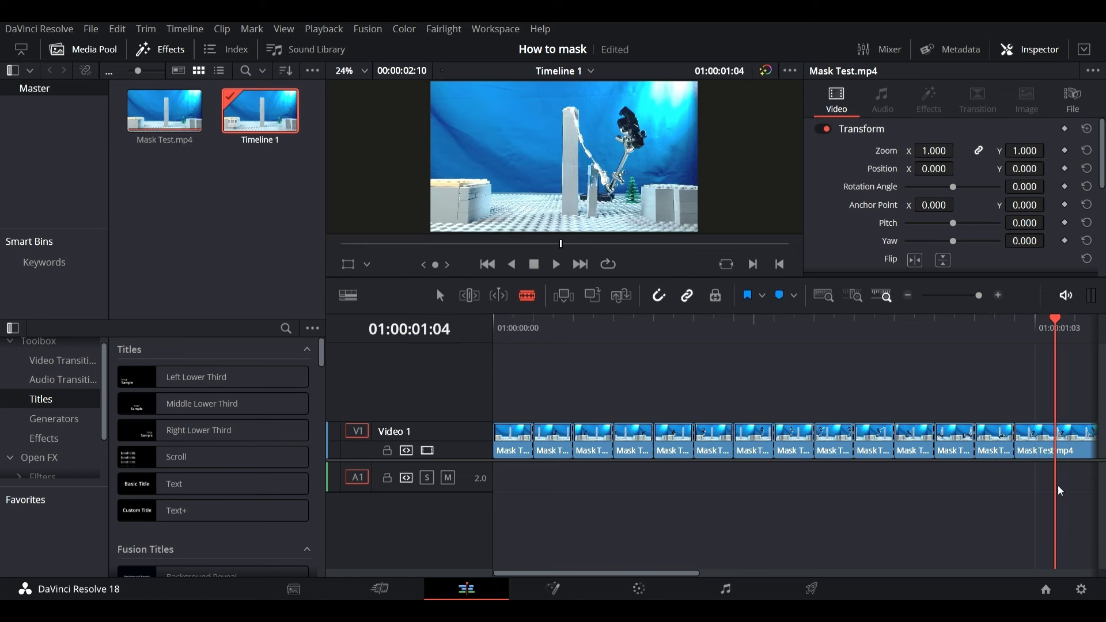
pyautogui.click(1057, 452)
pyautogui.press('Right')
pyautogui.press('Right')
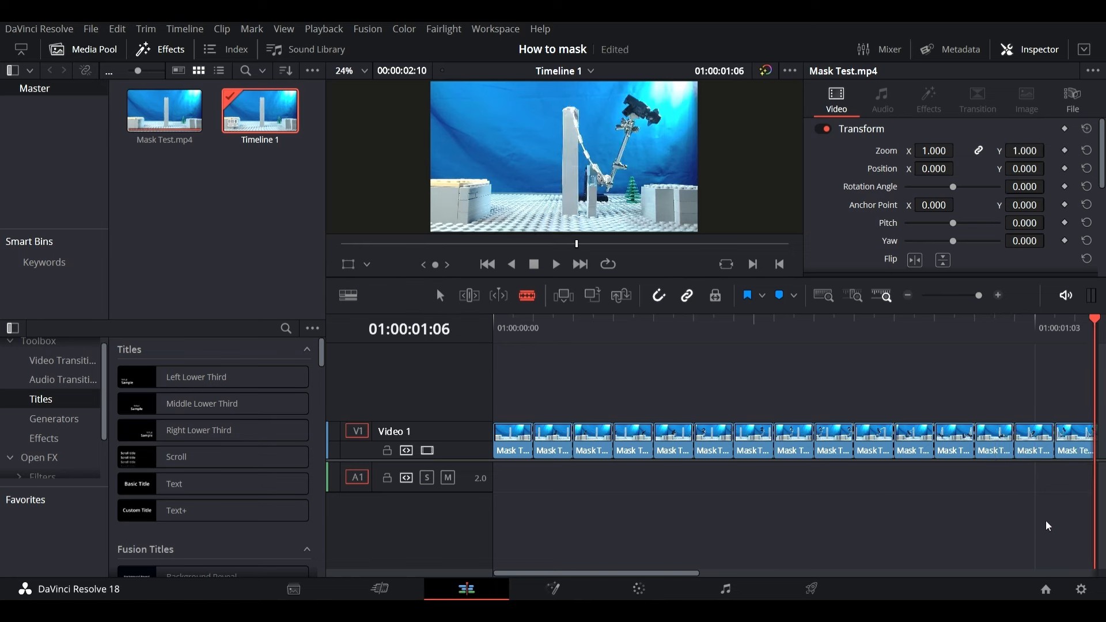
pyautogui.click(1098, 452)
# Split the clip at 01:00:01:08, 01:00:01:10 and 01:00:01:12
pyautogui.press('Right')
pyautogui.press('Right')
pyautogui.click(827, 451)
pyautogui.press('Right')
pyautogui.press('Right')
pyautogui.click(862, 452)
pyautogui.press('Right')
pyautogui.press('Right')
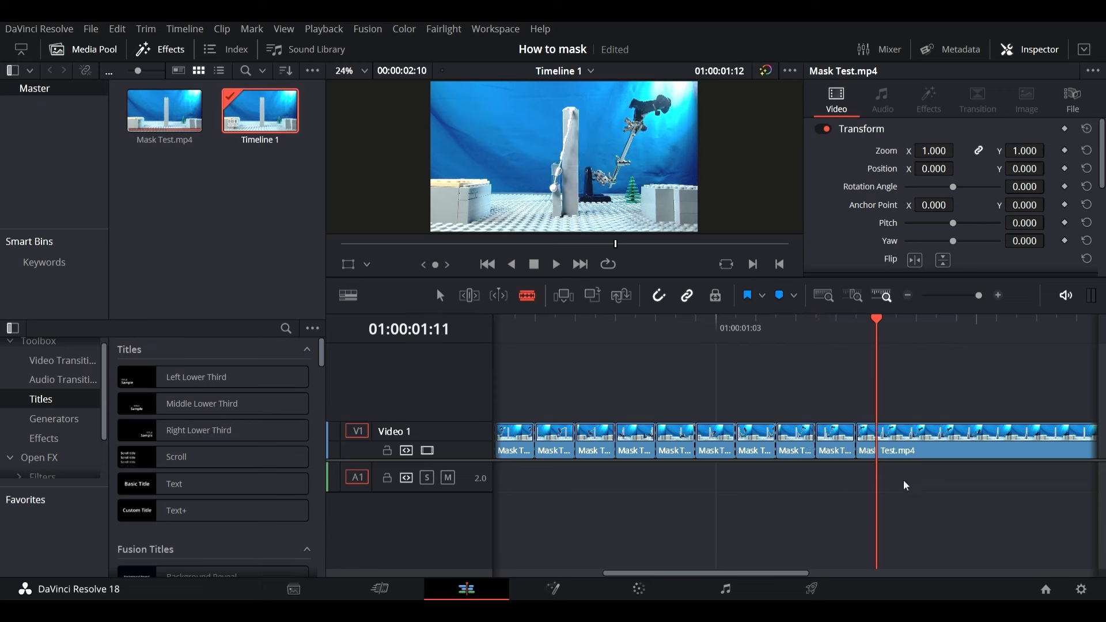
pyautogui.click(903, 452)
# Split the clip at 01:00:01:14, 01:00:01:16 and 01:00:01:18
pyautogui.press('Right')
pyautogui.press('Right')
pyautogui.click(944, 452)
pyautogui.press('Right')
pyautogui.press('Right')
pyautogui.click(983, 451)
pyautogui.press('Right')
pyautogui.press('Right')
pyautogui.click(1024, 449)
# Step through the frames after the last cut to check whether the figure's pose still changes
pyautogui.press('Right')
pyautogui.press('Right')
pyautogui.press('Right')
pyautogui.press('Right')
pyautogui.press('Right')
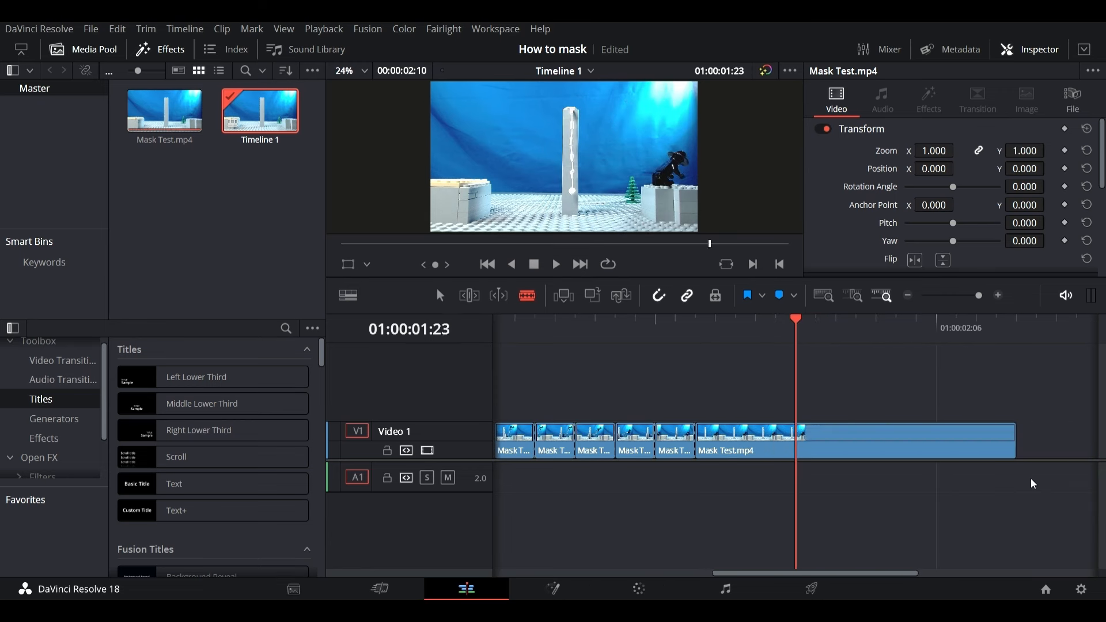
pyautogui.press('Left')
pyautogui.press('Left')
pyautogui.press('Left')
pyautogui.press('Left')
pyautogui.press('Left')
pyautogui.press('Left')
pyautogui.press('Left')
pyautogui.press('Right')
pyautogui.press('Right')
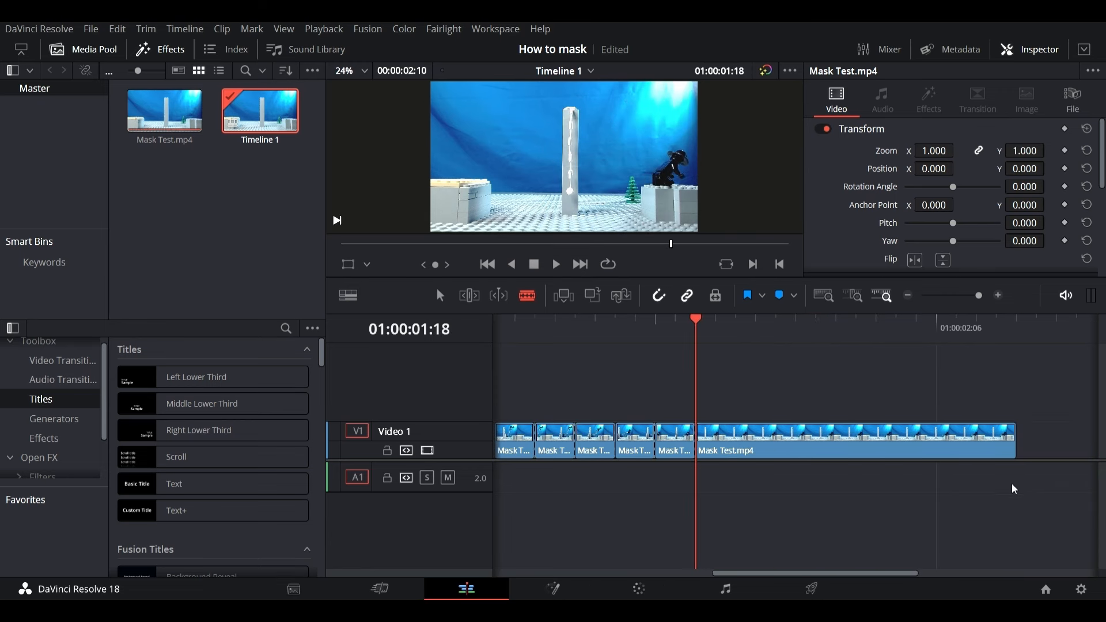
pyautogui.press('Right')
pyautogui.press('Right')
pyautogui.press('Right')
pyautogui.press('Right')
pyautogui.press('Right')
pyautogui.press('Right')
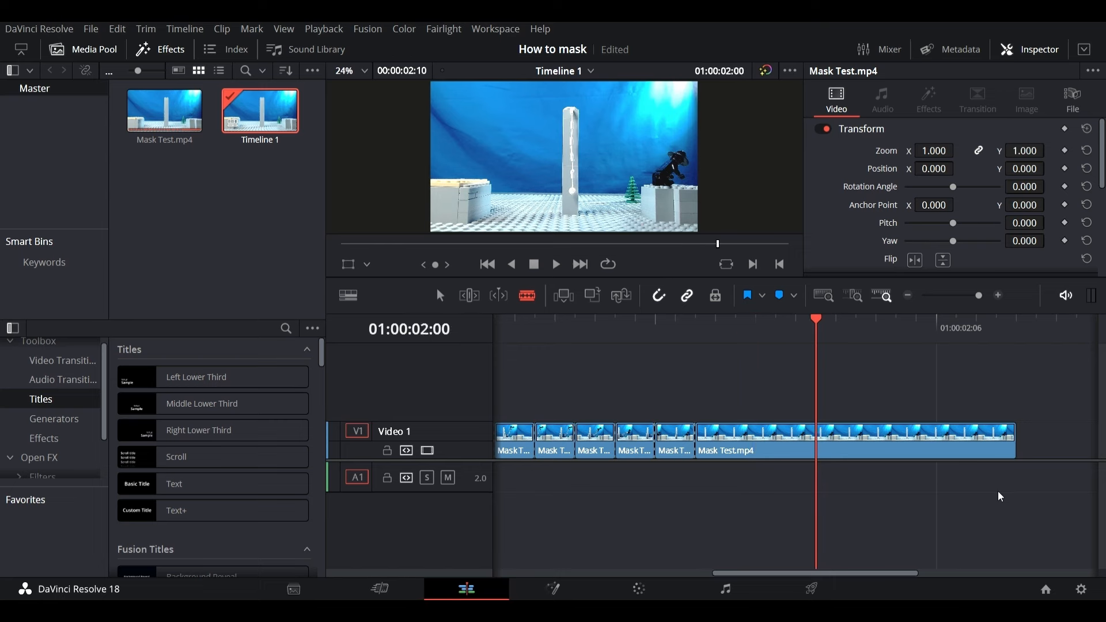
pyautogui.press('Right')
pyautogui.press('Left')
pyautogui.press('Left')
pyautogui.press('Left')
pyautogui.press('Right')
pyautogui.press('Left')
# Step backward through the split clips to review the figure's poses, returning to the start of the timeline
pyautogui.press('Up')
pyautogui.press('Up')
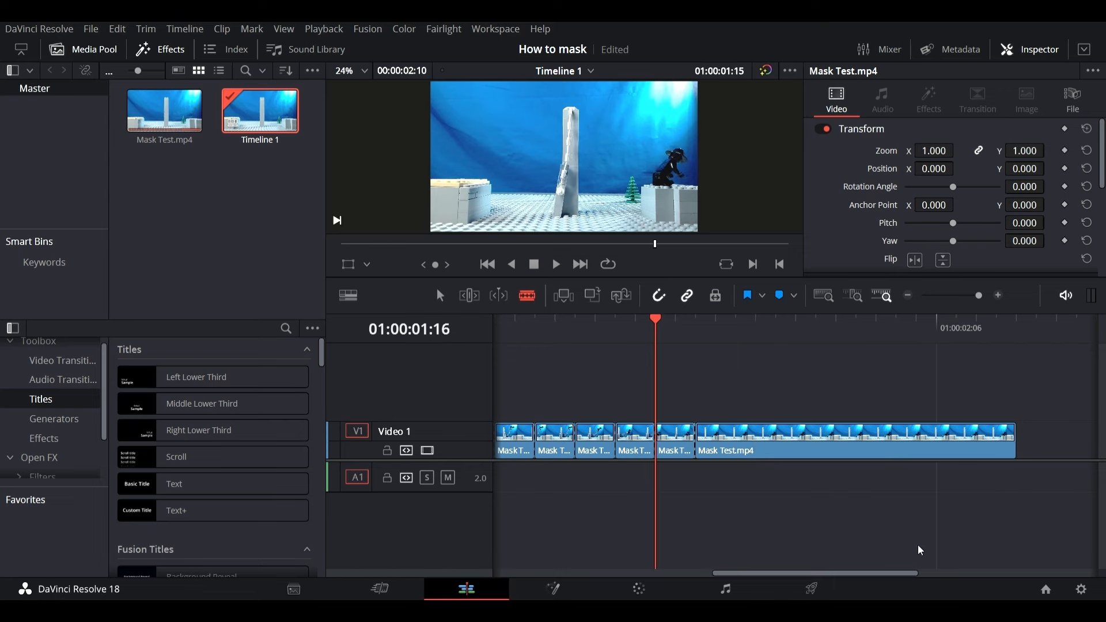
pyautogui.press('Left')
pyautogui.press('Left')
pyautogui.press('Left')
pyautogui.press('Left')
pyautogui.press('Left')
pyautogui.press('Left')
pyautogui.press('Left')
pyautogui.press('Left')
pyautogui.press('Left')
pyautogui.press('Left')
pyautogui.press('Left')
pyautogui.press('Left')
pyautogui.press('Left')
pyautogui.press('Left')
pyautogui.press('Left')
pyautogui.press('Left')
pyautogui.press('Left')
pyautogui.press('Left')
pyautogui.press('Left')
pyautogui.press('Left')
pyautogui.press('Left')
pyautogui.press('Left')
pyautogui.press('Left')
pyautogui.press('Left')
pyautogui.press('Left')
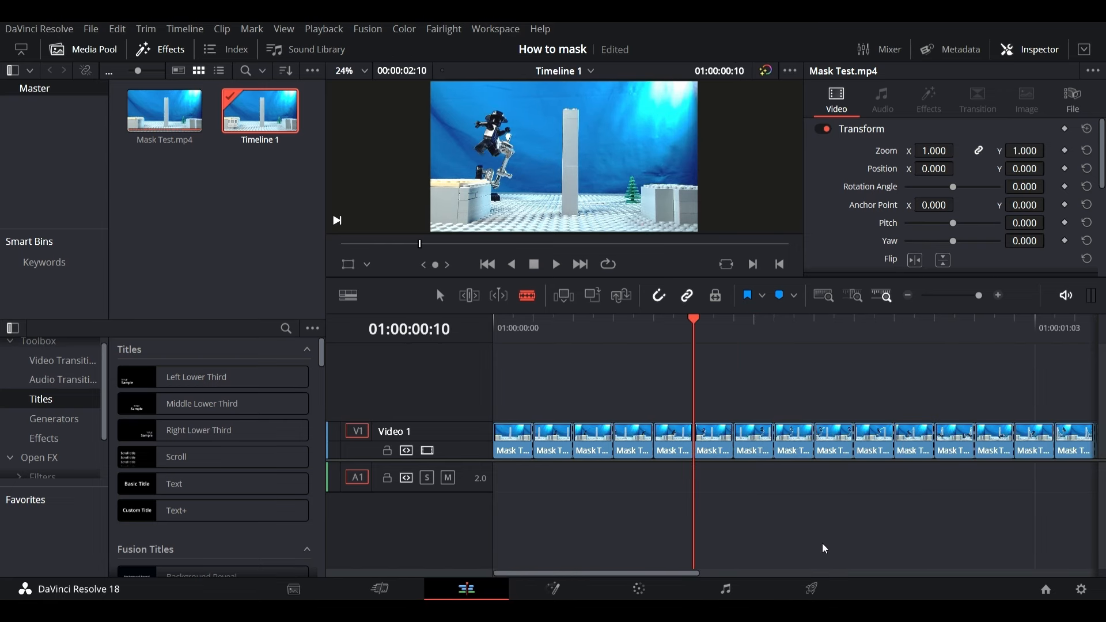
pyautogui.press('Left')
pyautogui.press('Left')
pyautogui.press('Left')
pyautogui.press('Left')
pyautogui.press('Left')
pyautogui.press('Left')
pyautogui.press('Left')
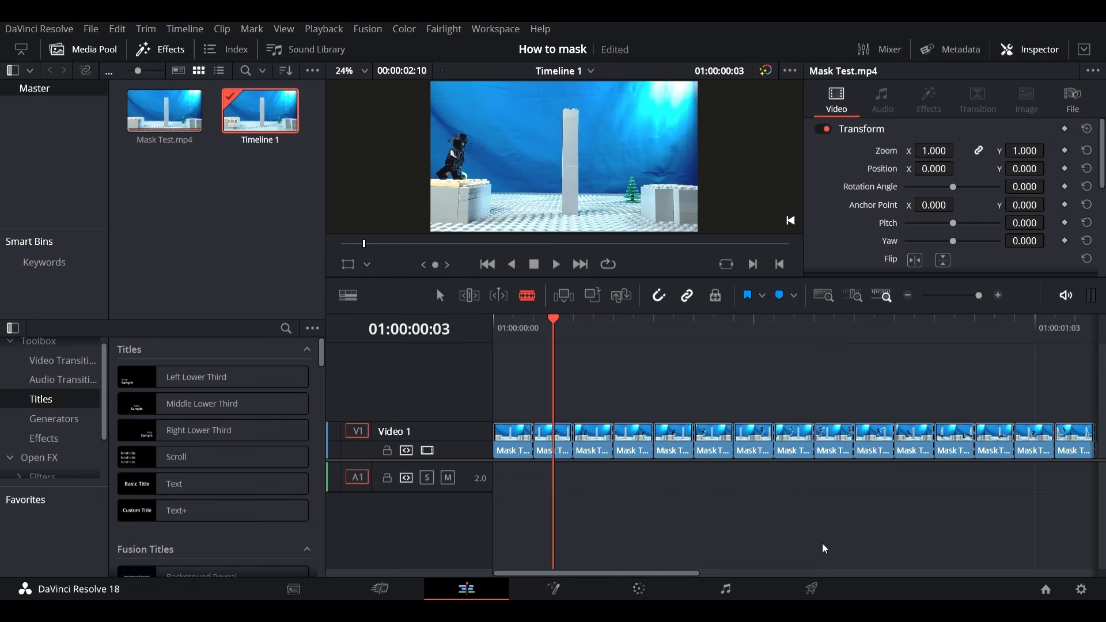
# Compare the opening frames up to 01:00:00:04, where the figure first appears and moves on the ledge
pyautogui.press('Left')
pyautogui.press('Left')
pyautogui.press('Right')
pyautogui.press('Right')
pyautogui.press('Left')
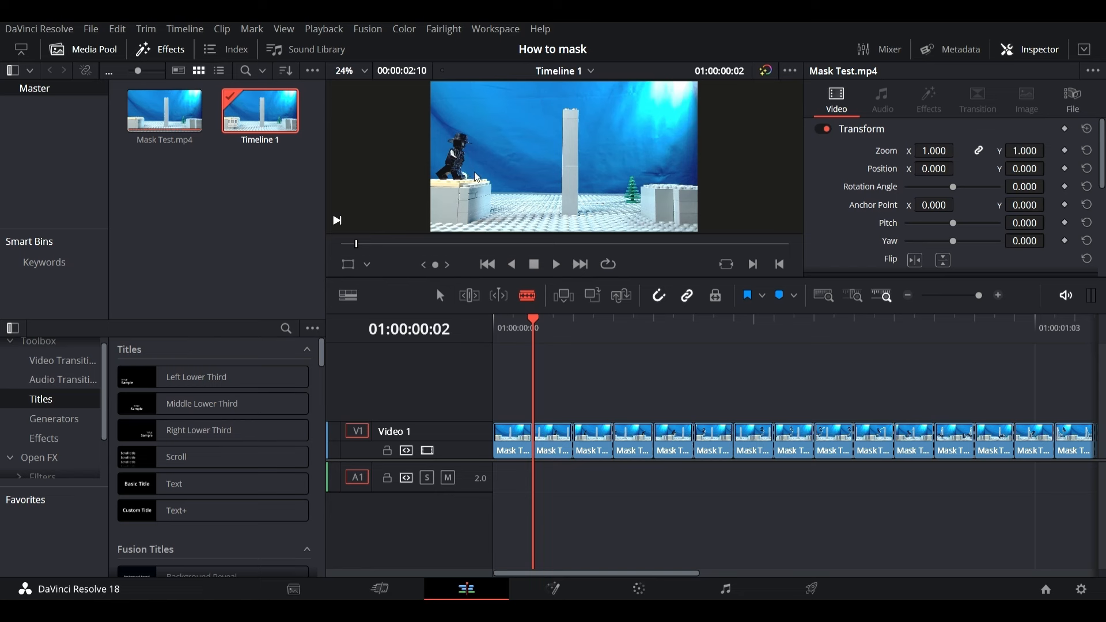
pyautogui.press('Right')
pyautogui.press('Right')
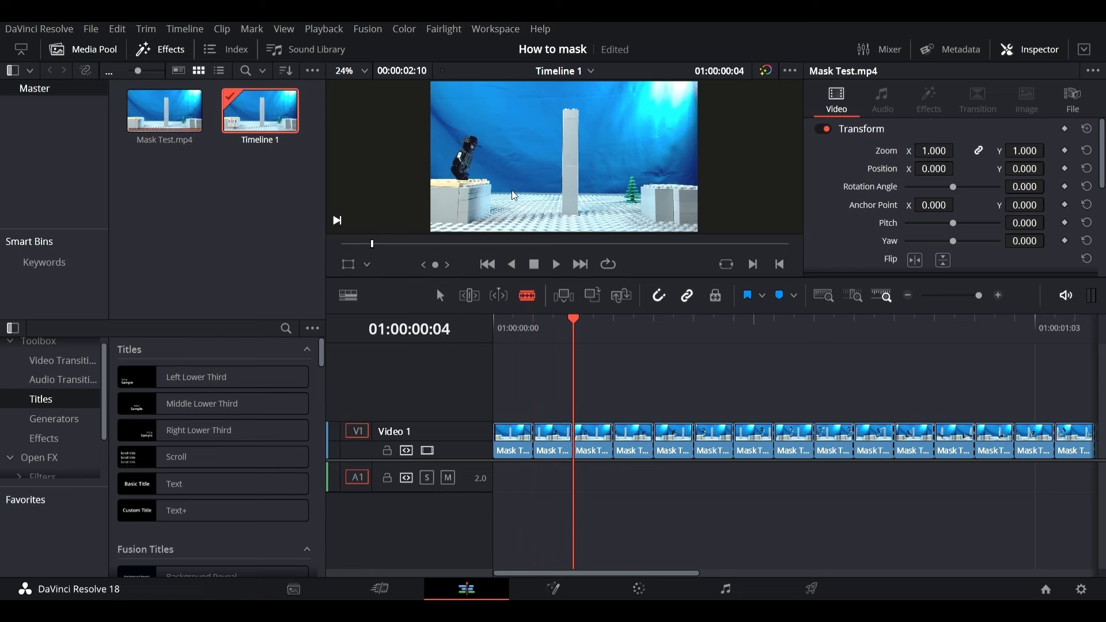
# Compare the empty opening frame at 01:00:00:00 with the figure's first pose at 01:00:00:02
pyautogui.press('Left')
pyautogui.press('Left')
pyautogui.press('Left')
pyautogui.press('Left')
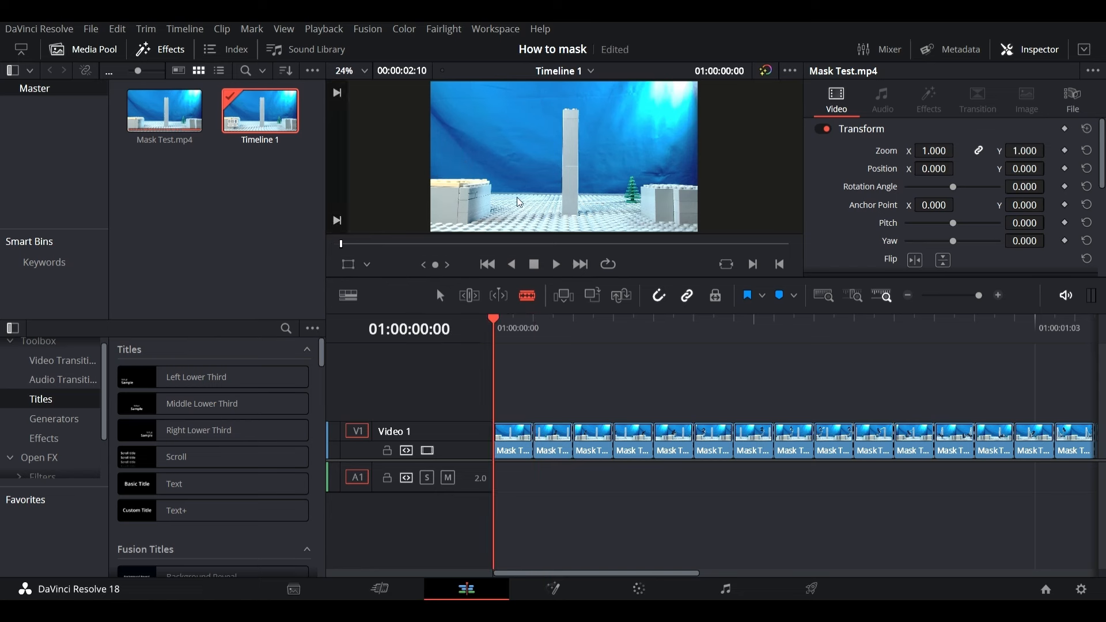
pyautogui.press('Right')
pyautogui.press('Right')
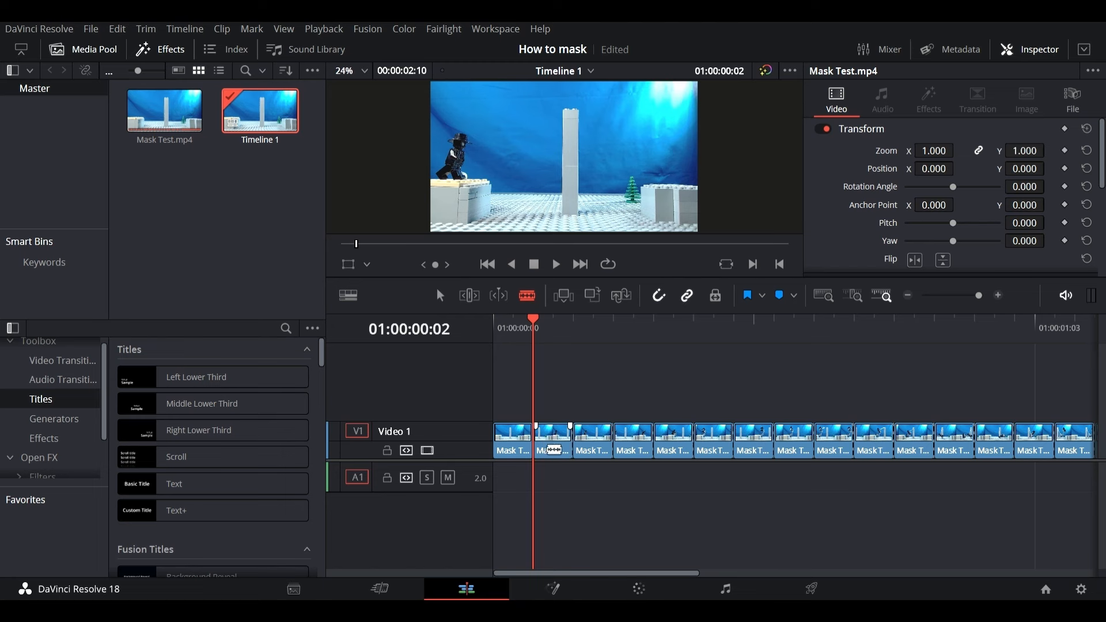
# Move the first group of pose clips, starting at 01:00:00:02, from Video 1 up to a new Video 2 track
pyautogui.press('a')
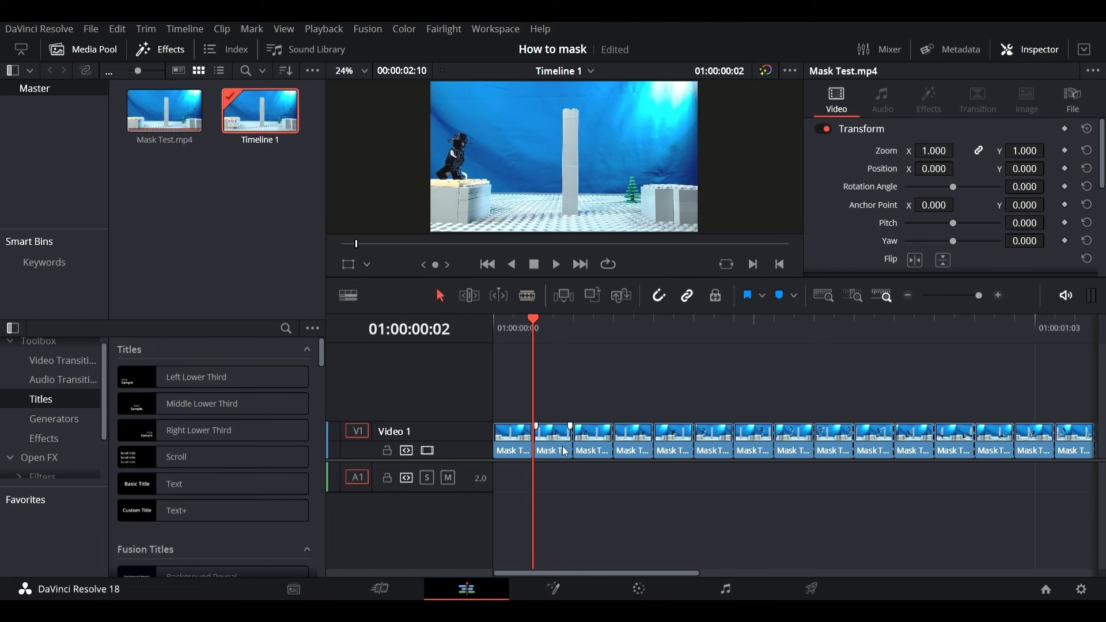
pyautogui.moveTo(549, 441); pyautogui.dragTo(590, 418)
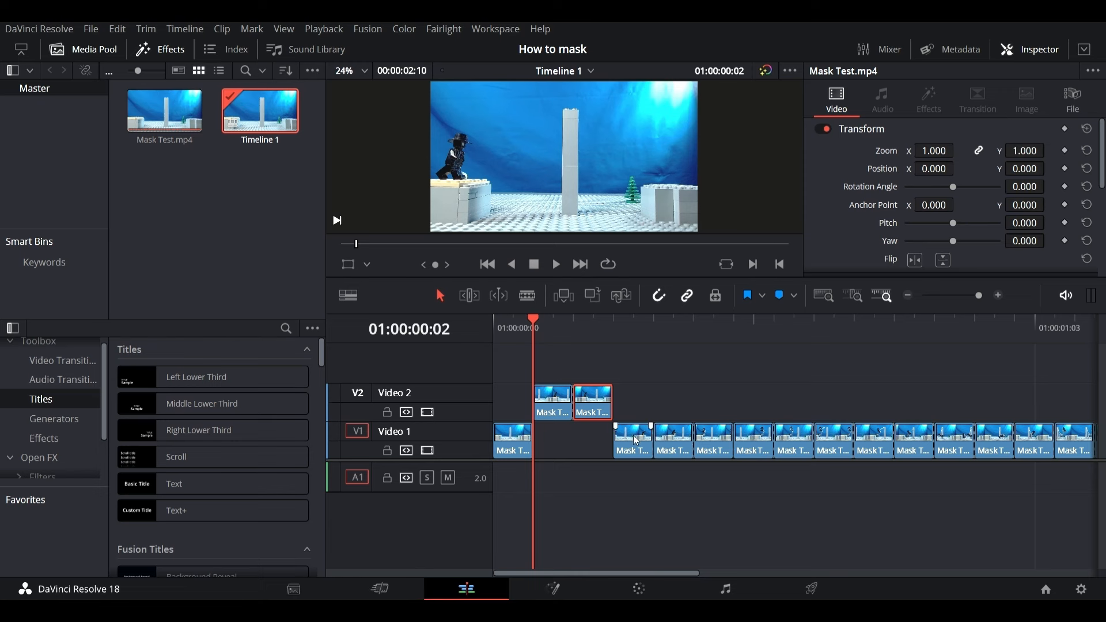
pyautogui.moveTo(636, 441); pyautogui.dragTo(754, 418)
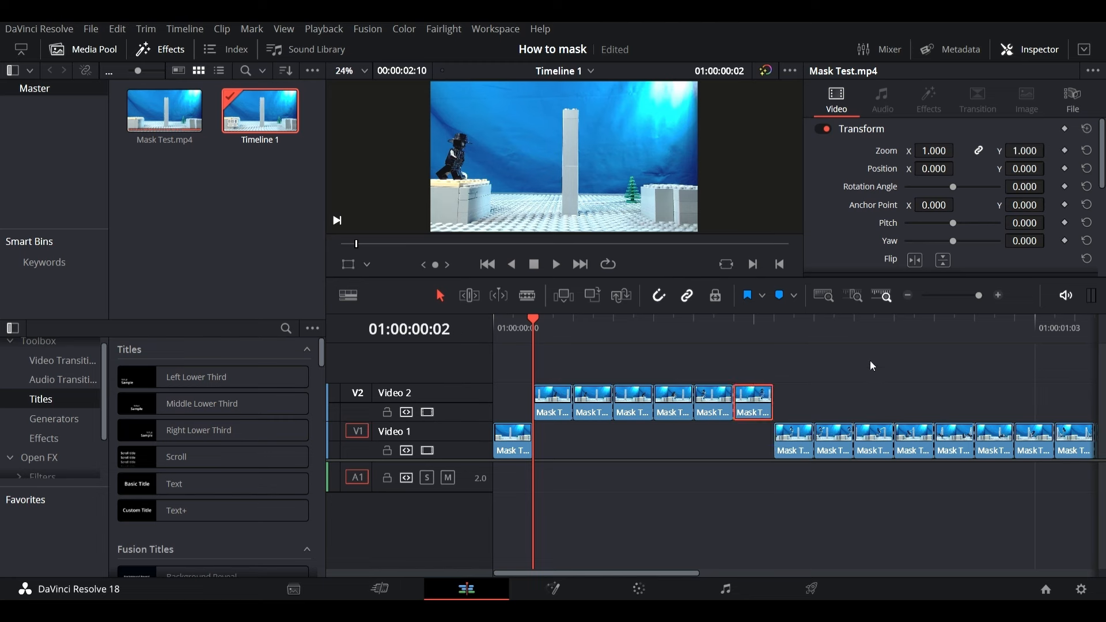
pyautogui.moveTo(977, 292); pyautogui.dragTo(976, 299)
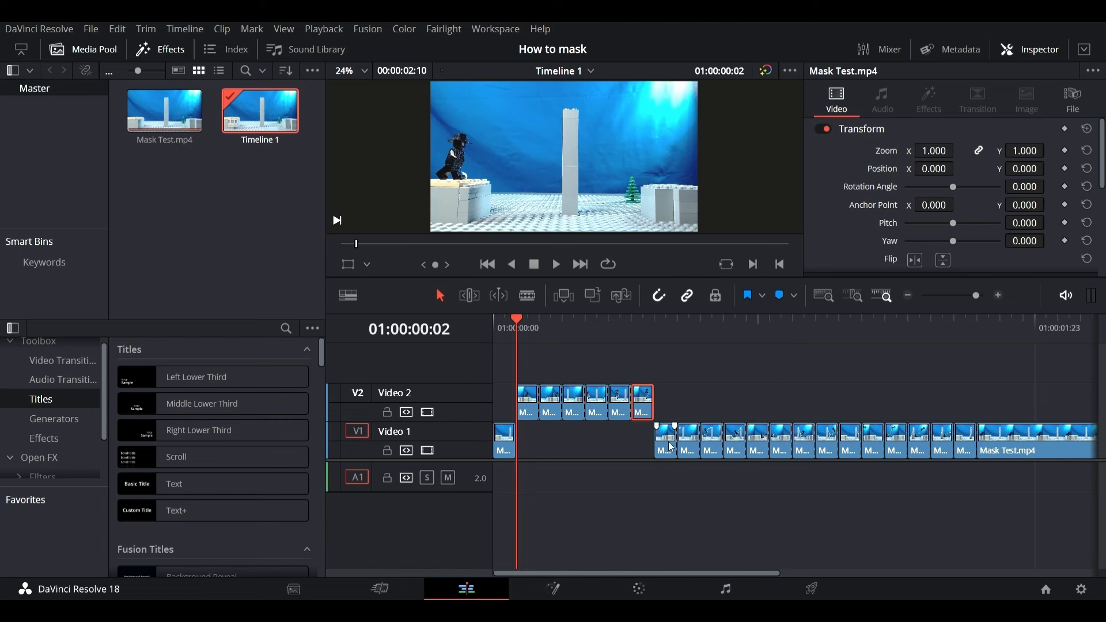
pyautogui.moveTo(670, 452); pyautogui.dragTo(736, 412)
pyautogui.click(746, 450)
# Shift the pose clips on Video 2 two frames earlier, so the first one starts at 01:00:00:00 above the empty background clip
pyautogui.moveTo(527, 411); pyautogui.dragTo(510, 413)
pyautogui.click(525, 412)
pyautogui.moveTo(529, 414); pyautogui.dragTo(594, 407)
pyautogui.moveTo(640, 407); pyautogui.dragTo(617, 407)
pyautogui.moveTo(664, 407); pyautogui.dragTo(639, 407)
pyautogui.moveTo(685, 406)
pyautogui.mouseDown()
pyautogui.moveTo(662, 406)
pyautogui.moveTo(686, 408)
pyautogui.mouseUp()
pyautogui.moveTo(731, 408); pyautogui.dragTo(708, 408)
# Move the remaining pose clips onto Video 2 end to end, and shift the uncut remainder of Mask Test.mp4 two frames earlier on Video 1
pyautogui.moveTo(754, 438); pyautogui.dragTo(731, 409)
pyautogui.moveTo(789, 448); pyautogui.dragTo(779, 415)
pyautogui.moveTo(826, 441); pyautogui.dragTo(805, 417)
pyautogui.hotkey('ctrl', 'z')
pyautogui.moveTo(856, 445); pyautogui.dragTo(848, 416)
pyautogui.moveTo(898, 445); pyautogui.dragTo(876, 418)
pyautogui.moveTo(924, 429); pyautogui.dragTo(900, 411)
pyautogui.moveTo(944, 447); pyautogui.dragTo(921, 413)
pyautogui.moveTo(965, 446); pyautogui.dragTo(943, 416)
pyautogui.moveTo(1047, 447); pyautogui.dragTo(1025, 447)
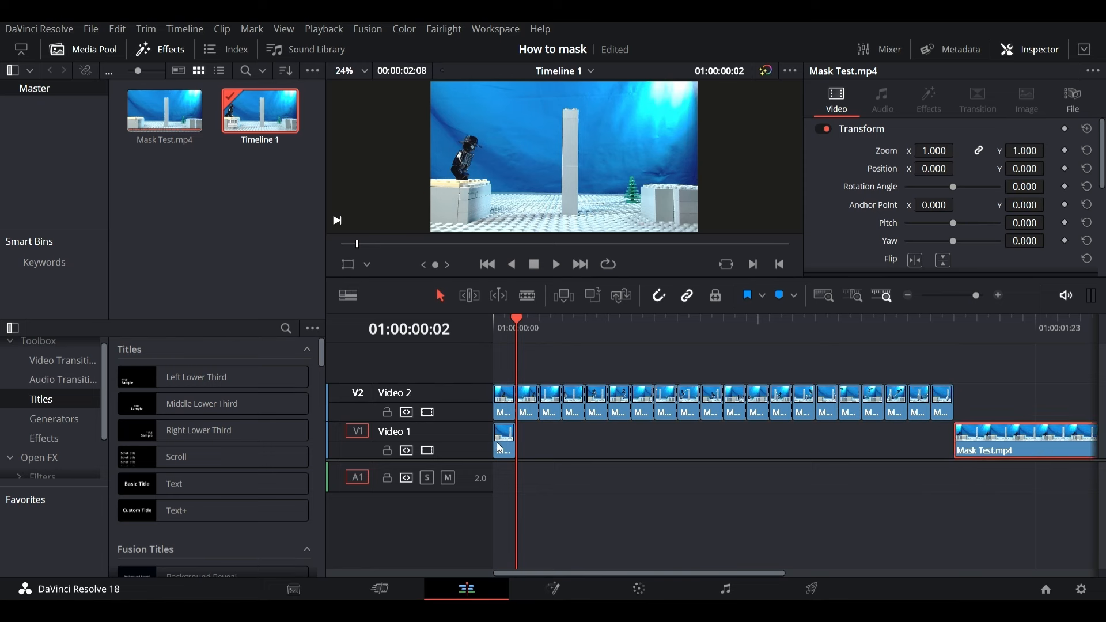
# Copy the empty background clip on Video 1 and paste it 19 times to fill the gap beneath the pose clips
pyautogui.click(510, 449)
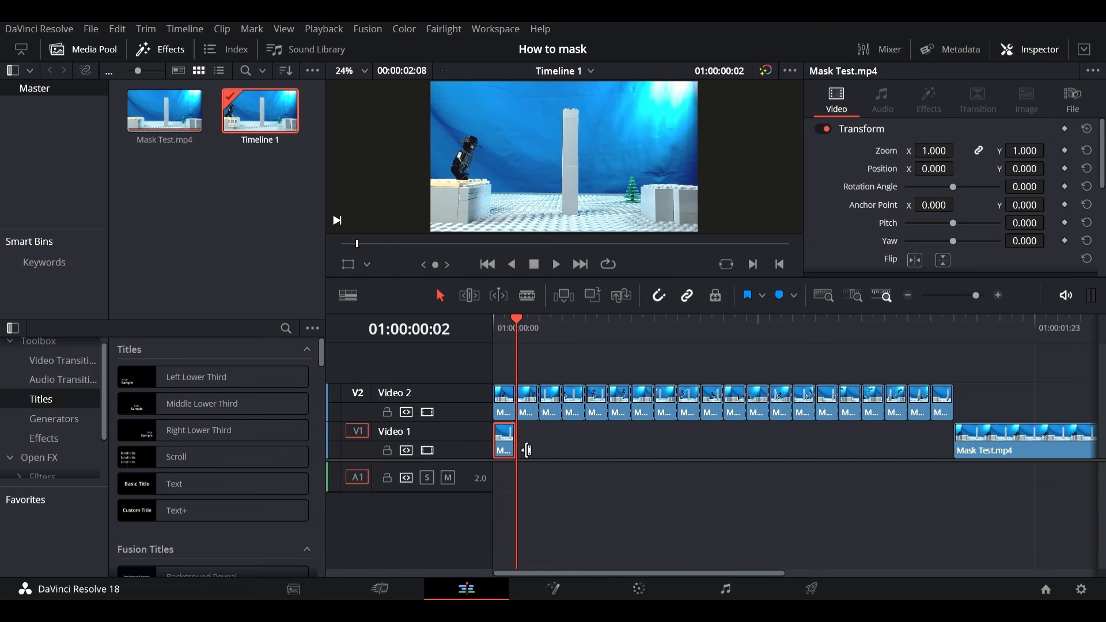
pyautogui.hotkey('ctrl', 'v')
pyautogui.hotkey('ctrl', 'v')
pyautogui.hotkey('ctrl', 'v')
pyautogui.hotkey('ctrl', 'v')
pyautogui.hotkey('ctrl', 'v')
pyautogui.hotkey('ctrl', 'v')
pyautogui.hotkey('ctrl', 'v')
pyautogui.hotkey('ctrl', 'v')
pyautogui.hotkey('ctrl', 'v')
pyautogui.hotkey('ctrl', 'v')
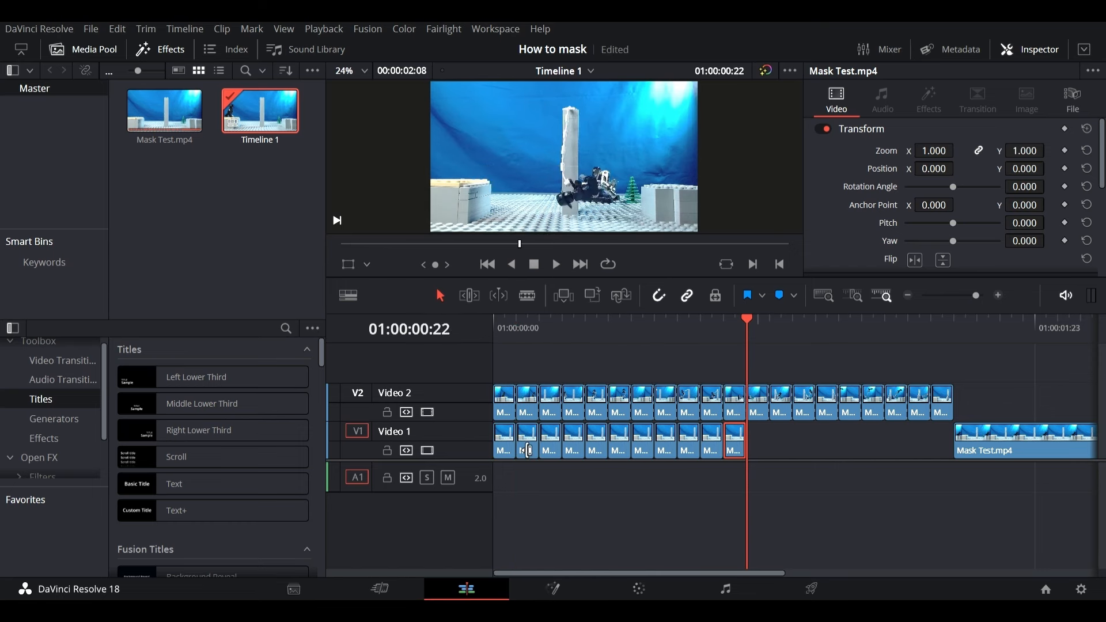
pyautogui.hotkey('ctrl', 'v')
pyautogui.hotkey('ctrl', 'v')
pyautogui.hotkey('ctrl', 'v')
pyautogui.hotkey('ctrl', 'v')
pyautogui.hotkey('ctrl', 'v')
pyautogui.hotkey('ctrl', 'v')
pyautogui.hotkey('ctrl', 'v')
pyautogui.hotkey('ctrl', 'v')
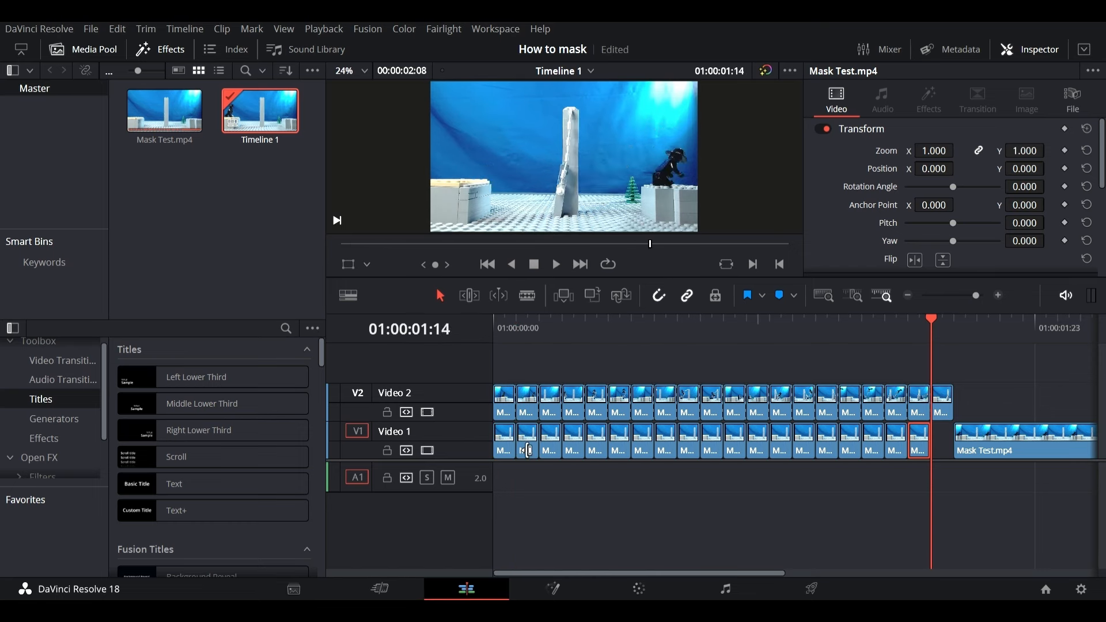
pyautogui.hotkey('ctrl', 'v')
# Return to the timeline start and step through to 01:00:00:06 to check the pose clips over the background copies
pyautogui.moveTo(959, 323); pyautogui.dragTo(475, 471)
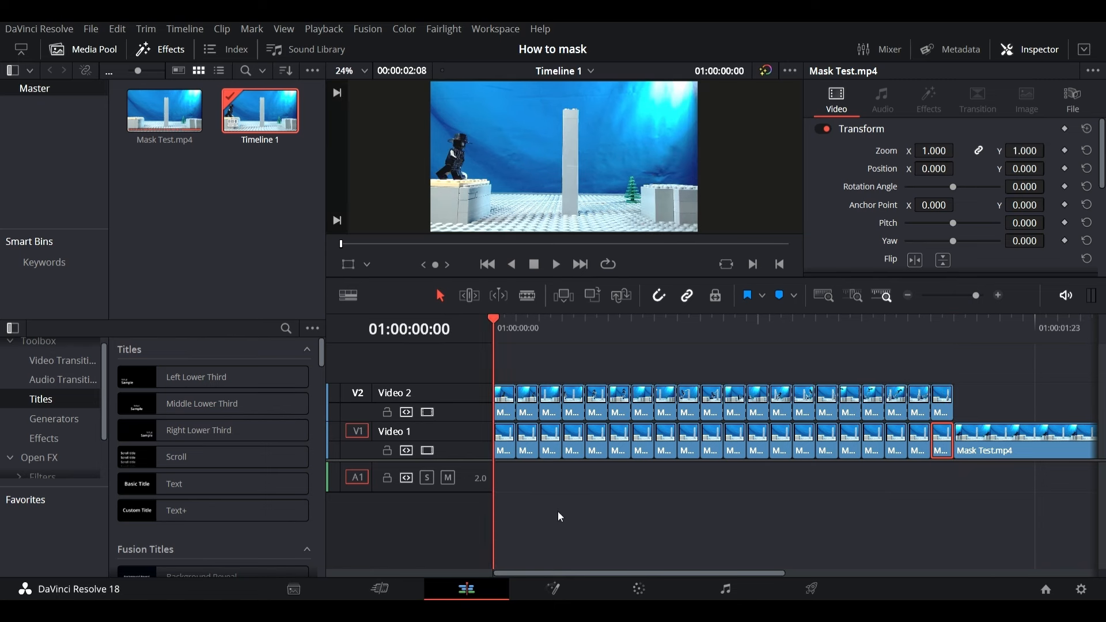
pyautogui.press('Right')
pyautogui.press('Right')
pyautogui.press('Right')
pyautogui.press('Right')
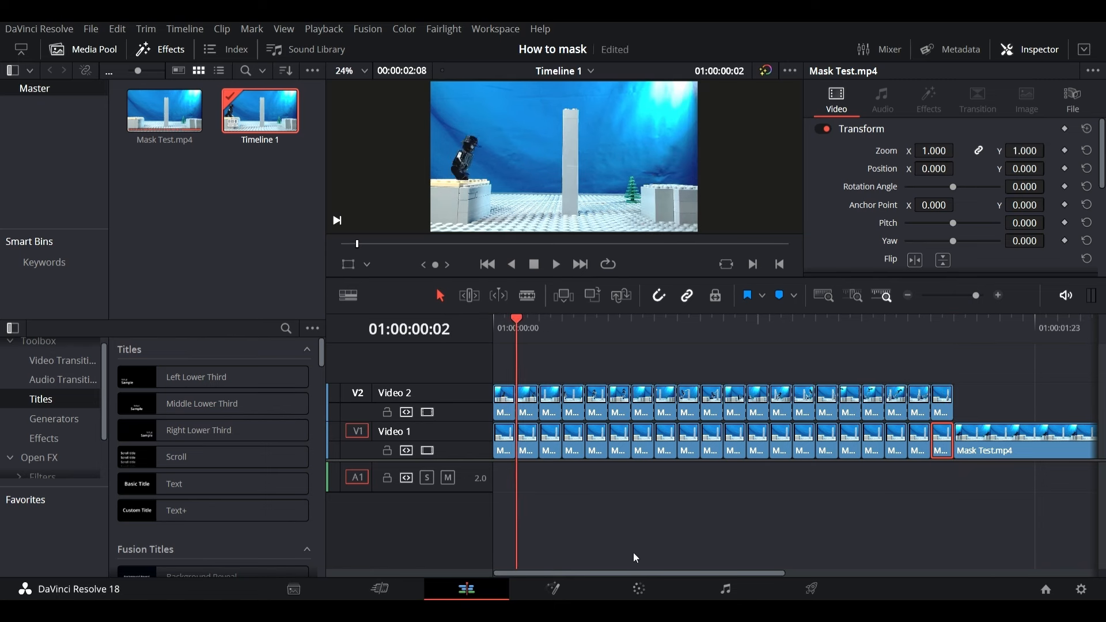
pyautogui.press('Right')
pyautogui.press('Right')
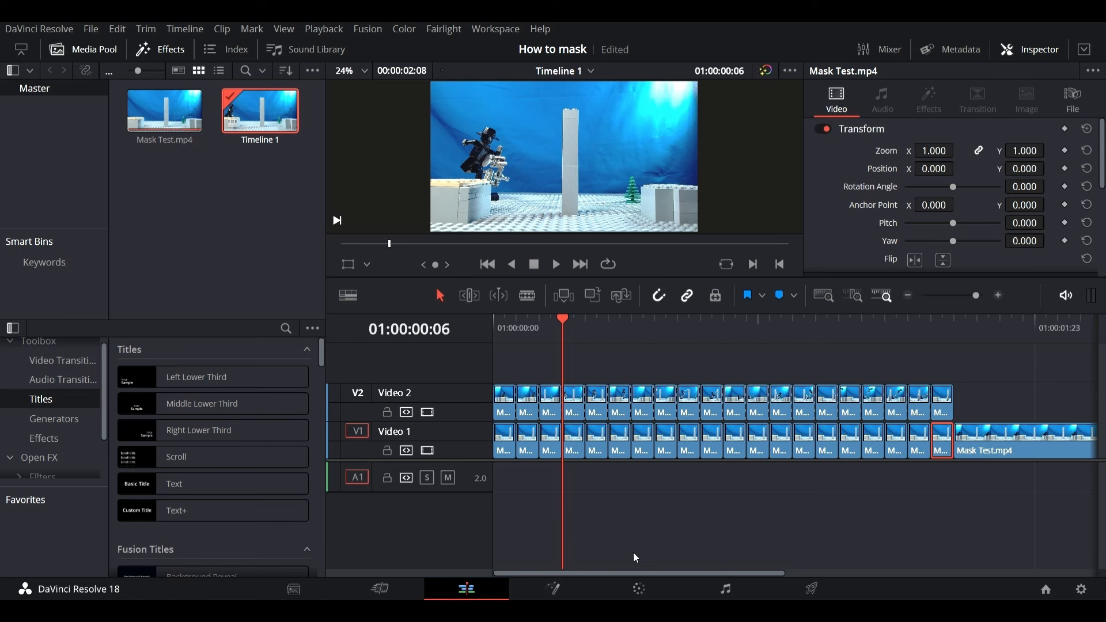
# Switch to the Color page and add an alpha output to the selected clip's node graph
pyautogui.click(645, 593)
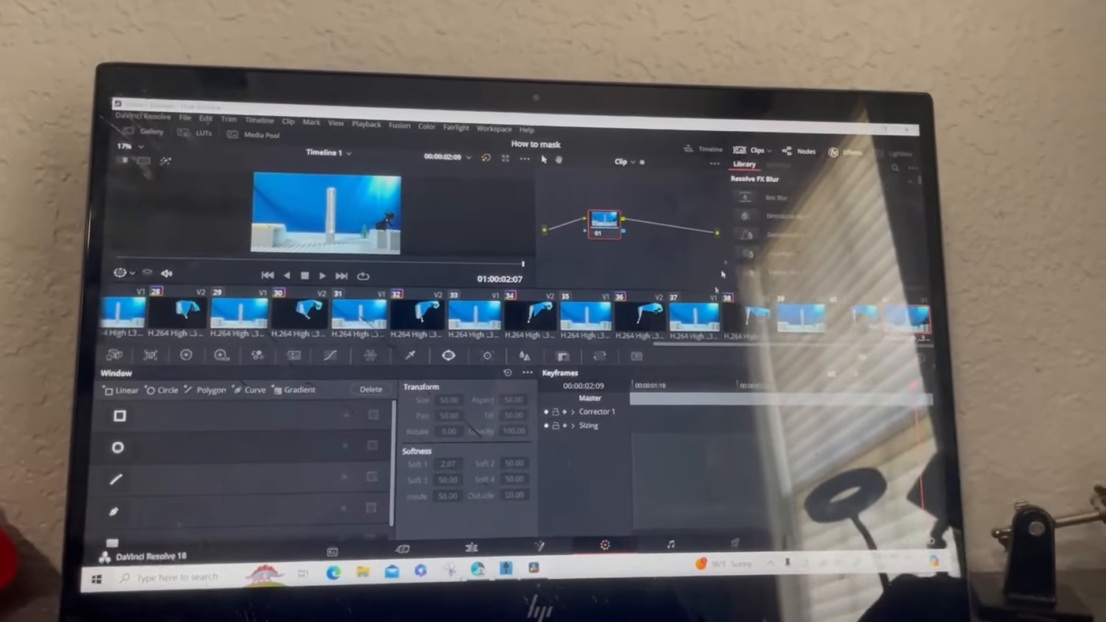
pyautogui.rightClick(707, 252)
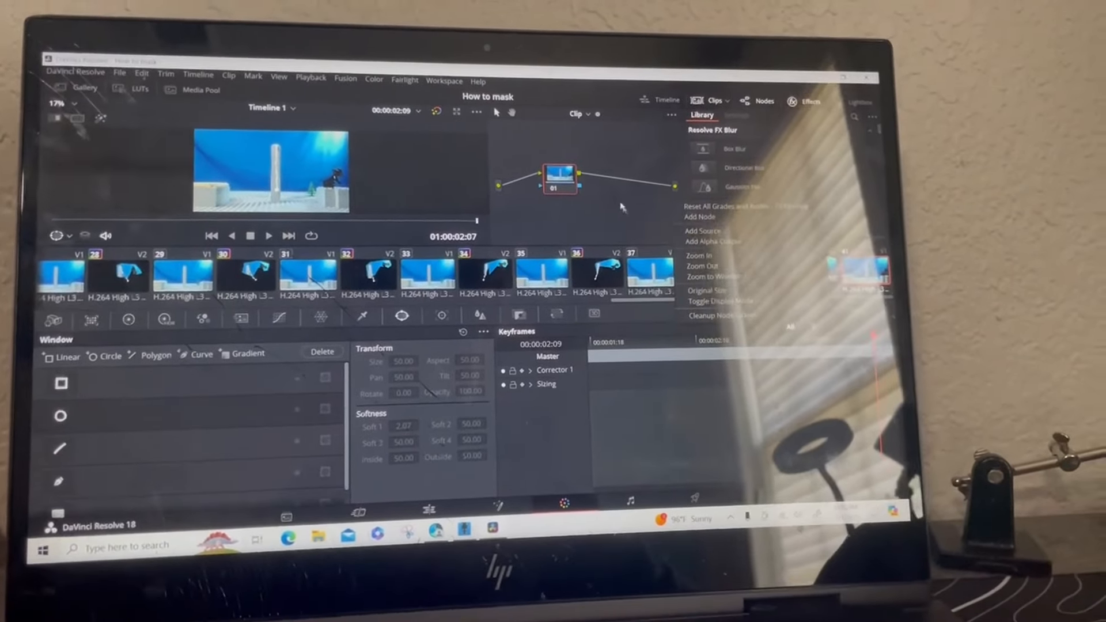
pyautogui.click(662, 220)
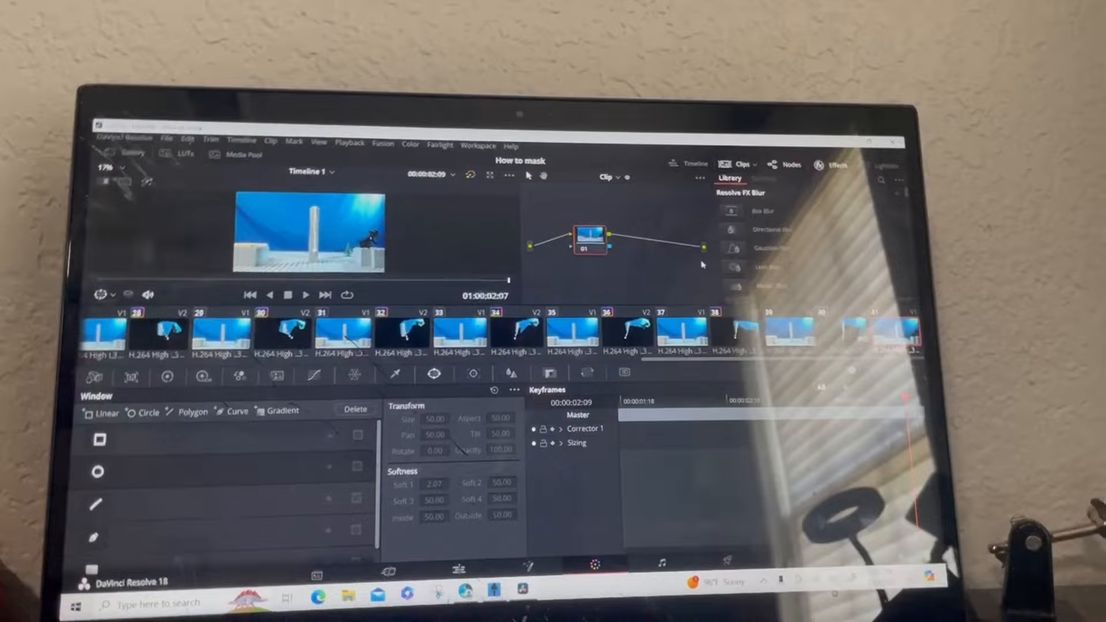
pyautogui.rightClick(742, 284)
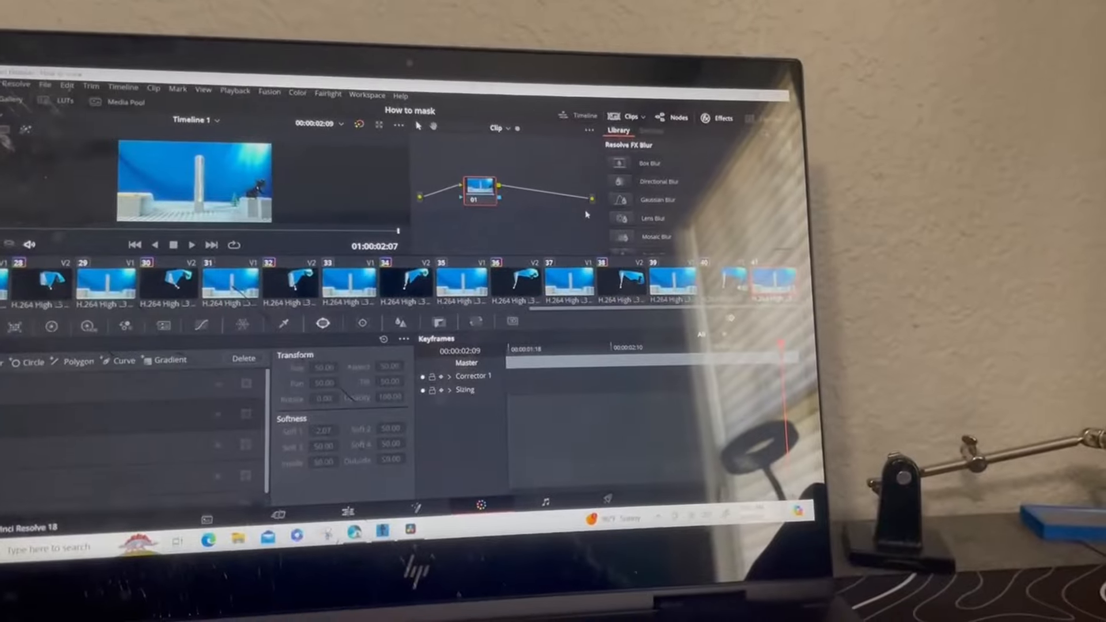
pyautogui.click(622, 248)
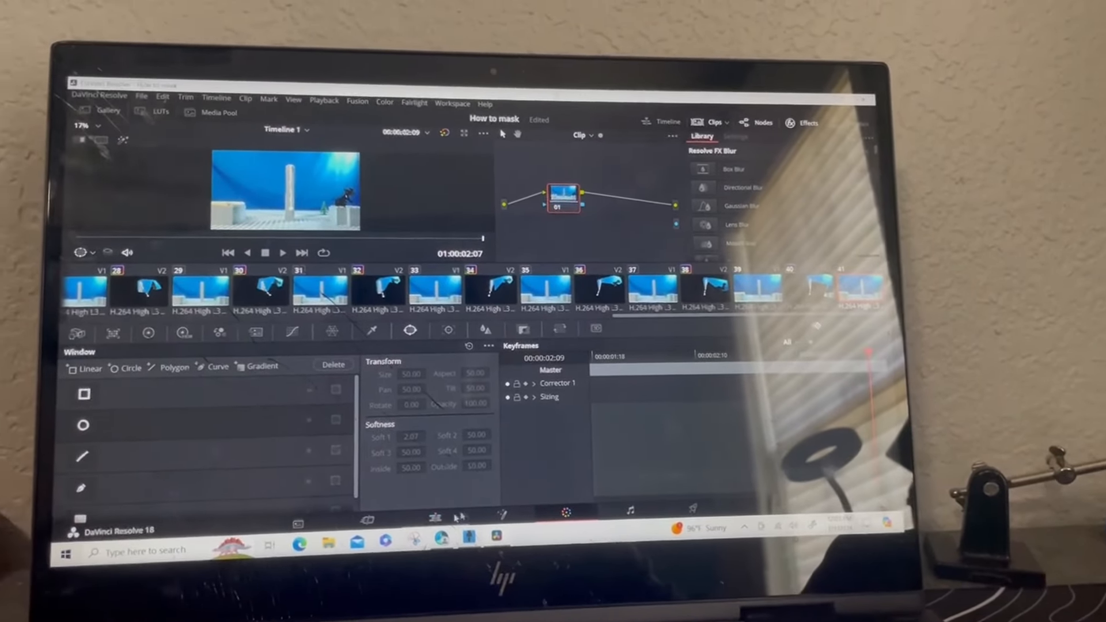
# Return to the Edit page and look at the options for importing media into the project
pyautogui.click(441, 517)
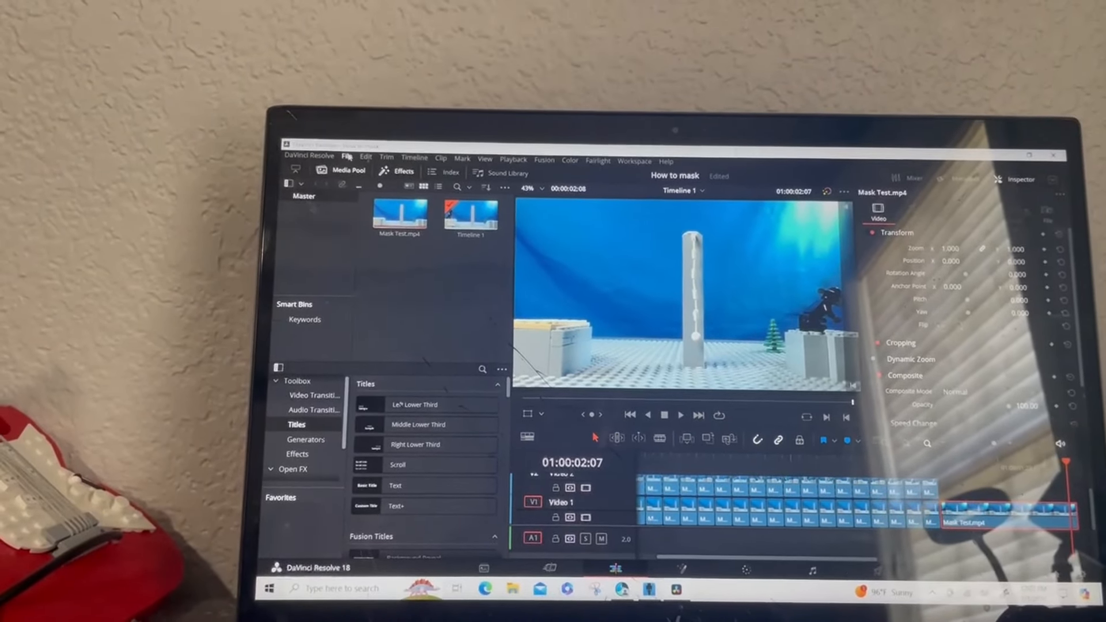
pyautogui.click(335, 153)
pyautogui.moveTo(497, 256)
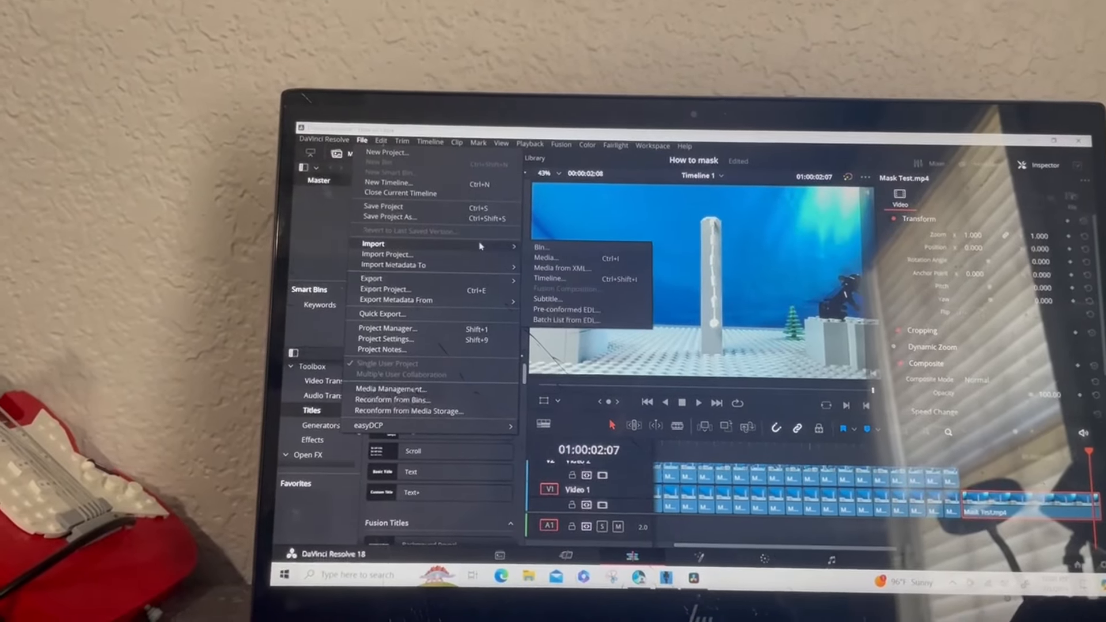
pyautogui.click(543, 217)
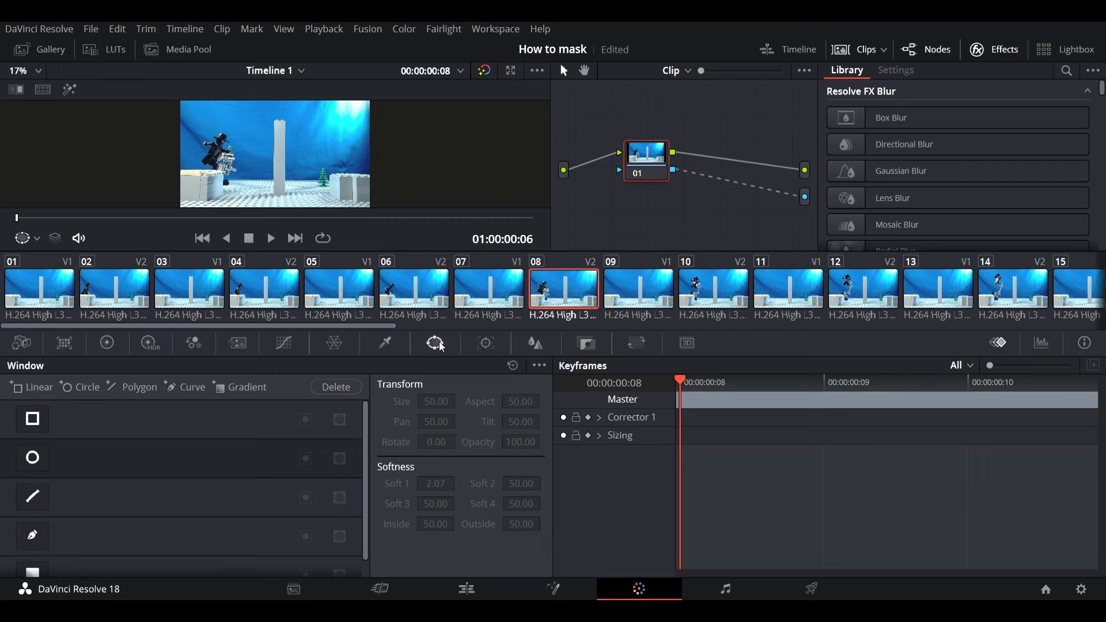
pyautogui.click(385, 343)
pyautogui.click(334, 343)
pyautogui.click(285, 343)
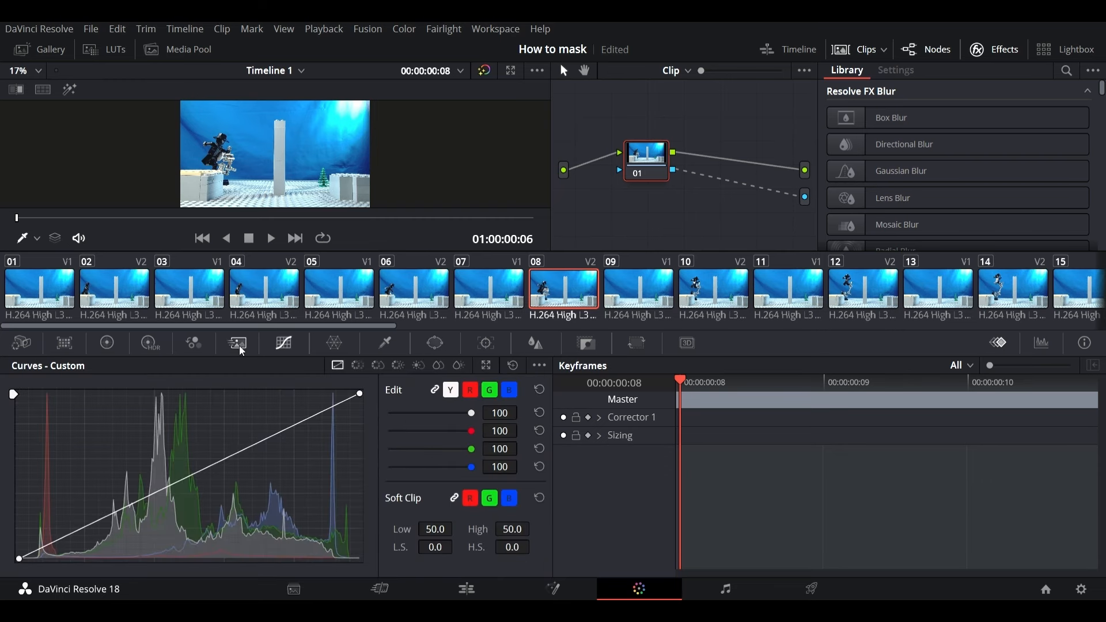
pyautogui.click(238, 344)
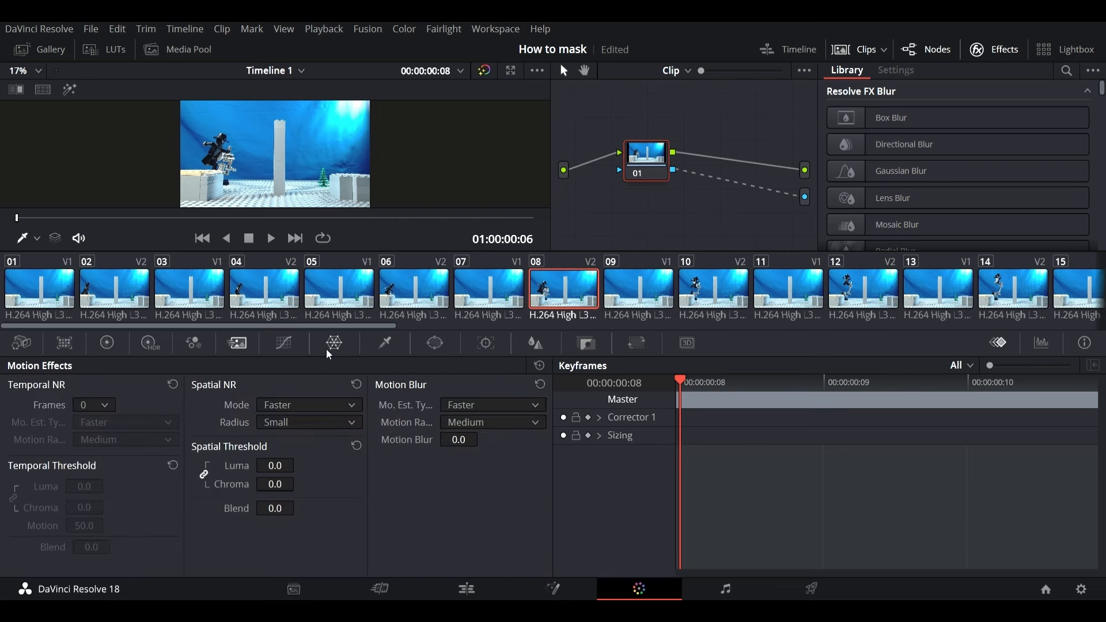
pyautogui.click(436, 344)
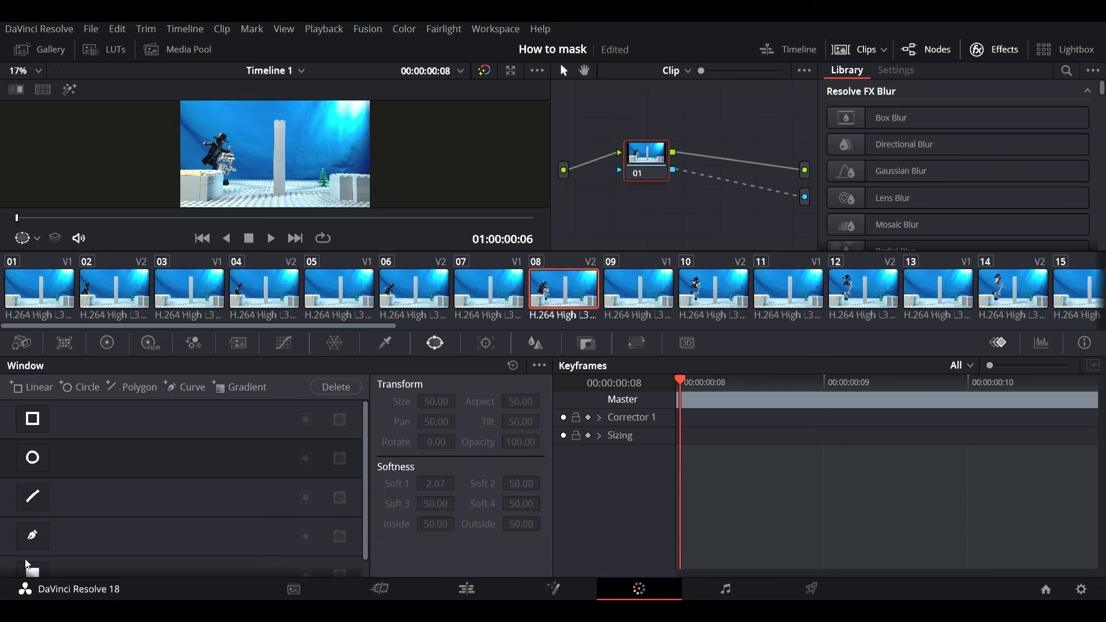
# Activate a pen-drawn window on clip 08 and place its first four points along the lower edge of the figure's dark body
pyautogui.click(31, 538)
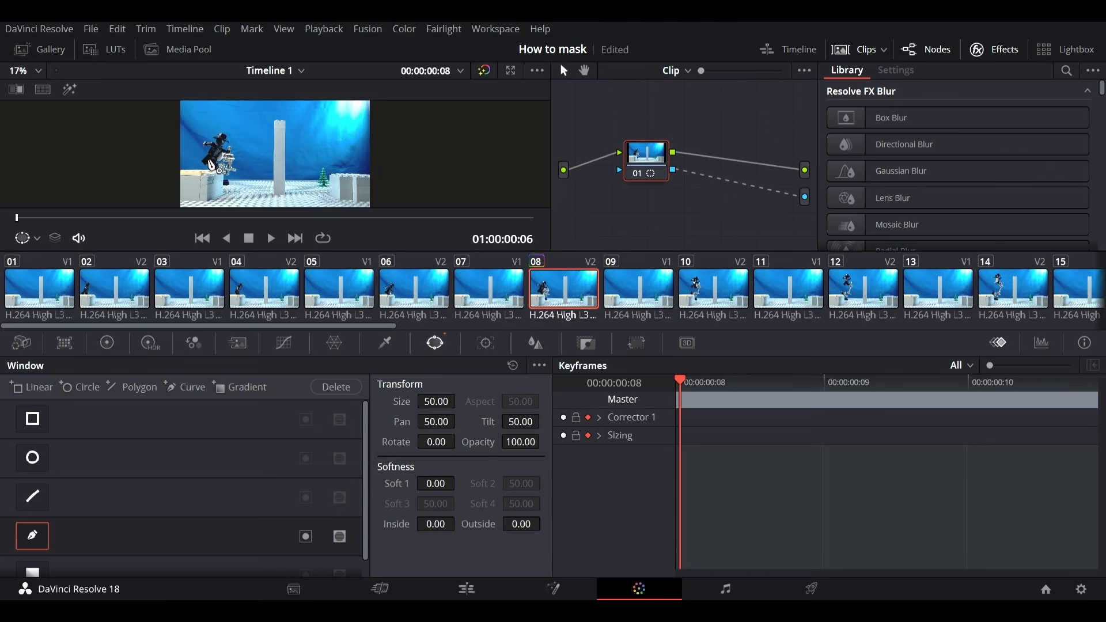
pyautogui.scroll(5, 281, 167)
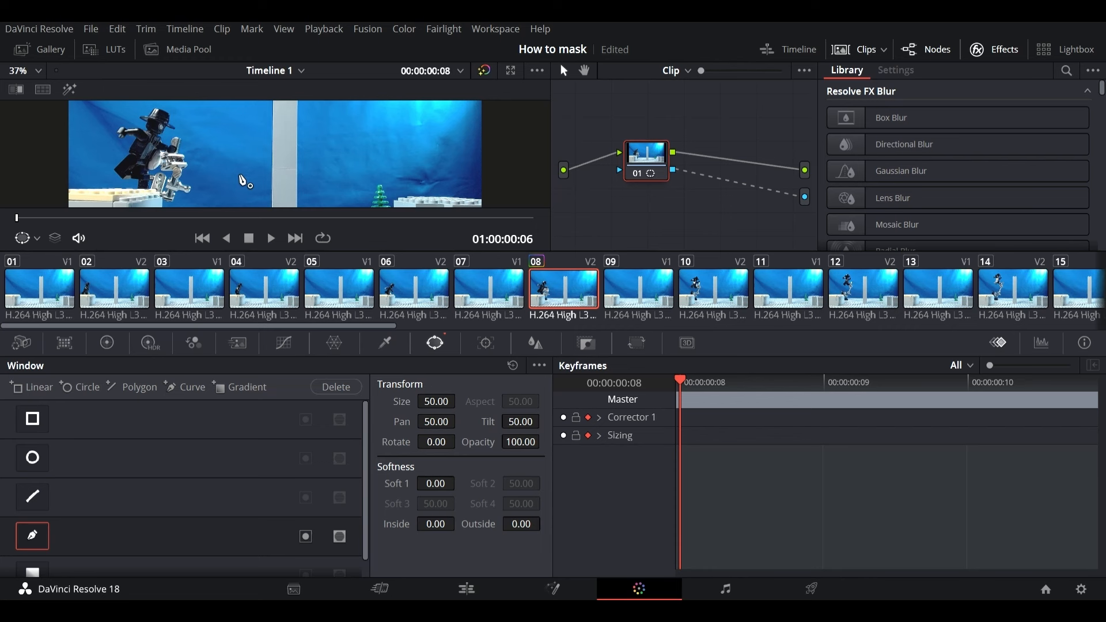
pyautogui.scroll(-2, 241, 178)
pyautogui.scroll(1, 249, 179)
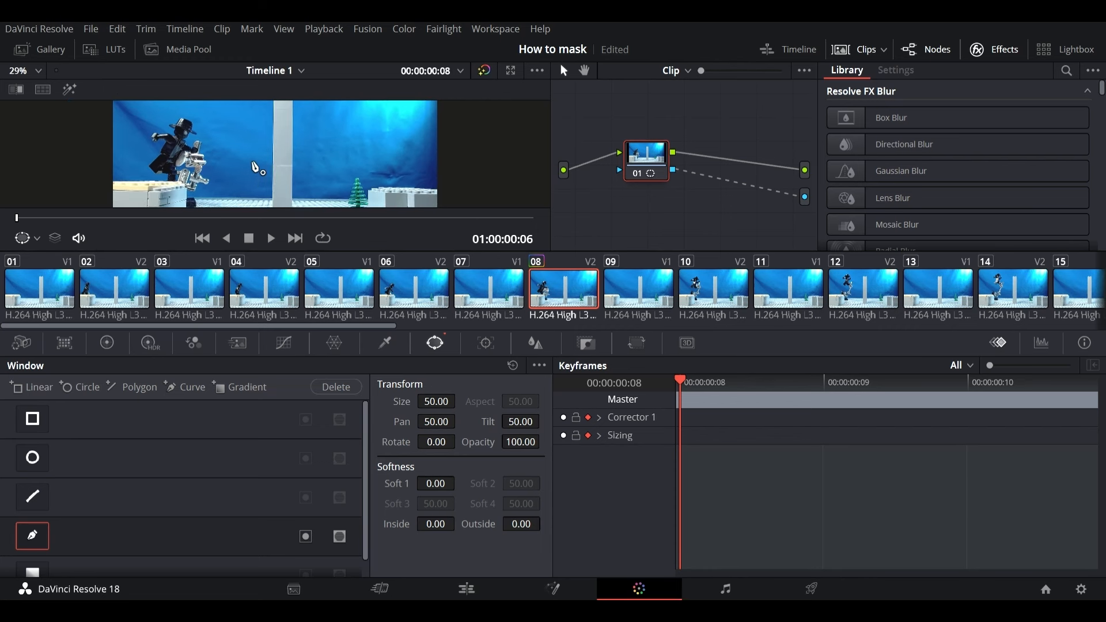
pyautogui.moveTo(253, 163); pyautogui.dragTo(348, 175)
pyautogui.scroll(-5, 320, 172)
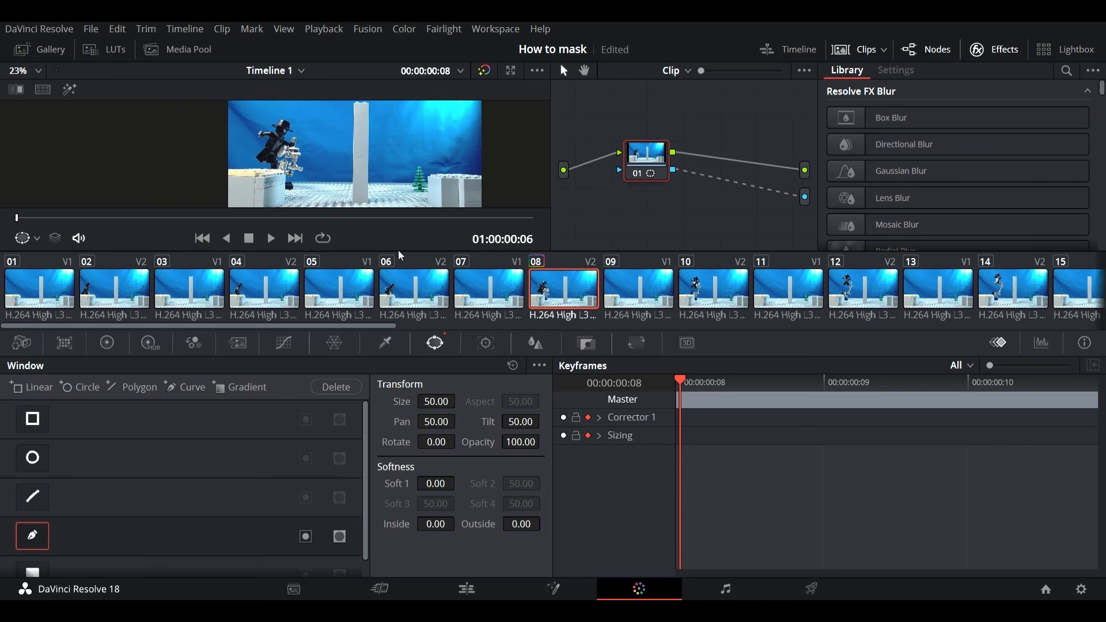
pyautogui.scroll(10, 268, 176)
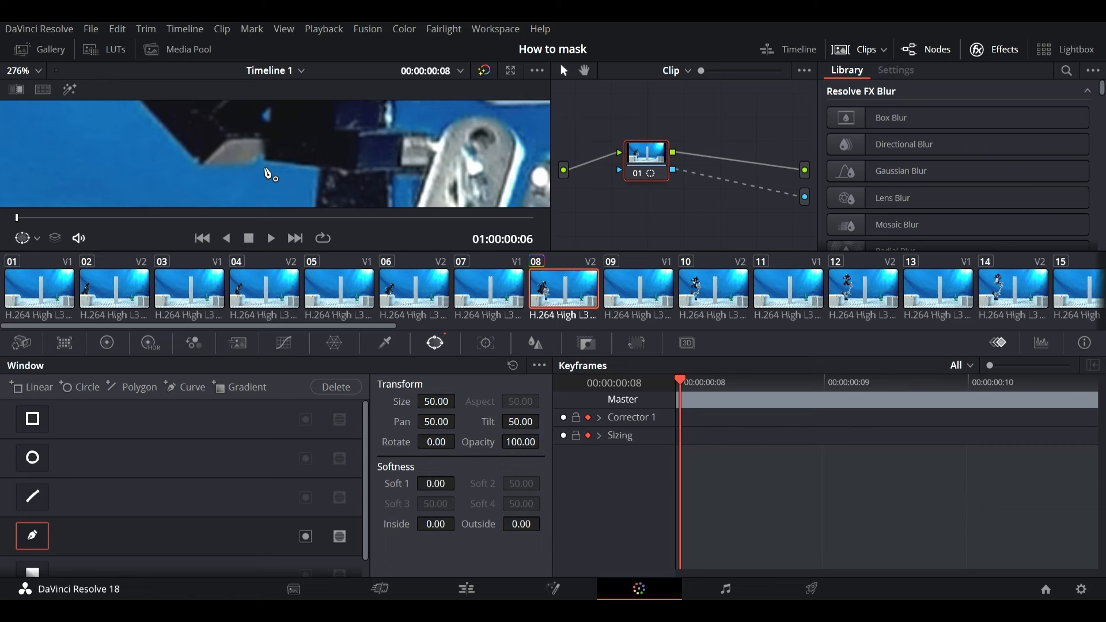
pyautogui.click(261, 164)
pyautogui.click(321, 169)
pyautogui.click(362, 174)
pyautogui.click(429, 171)
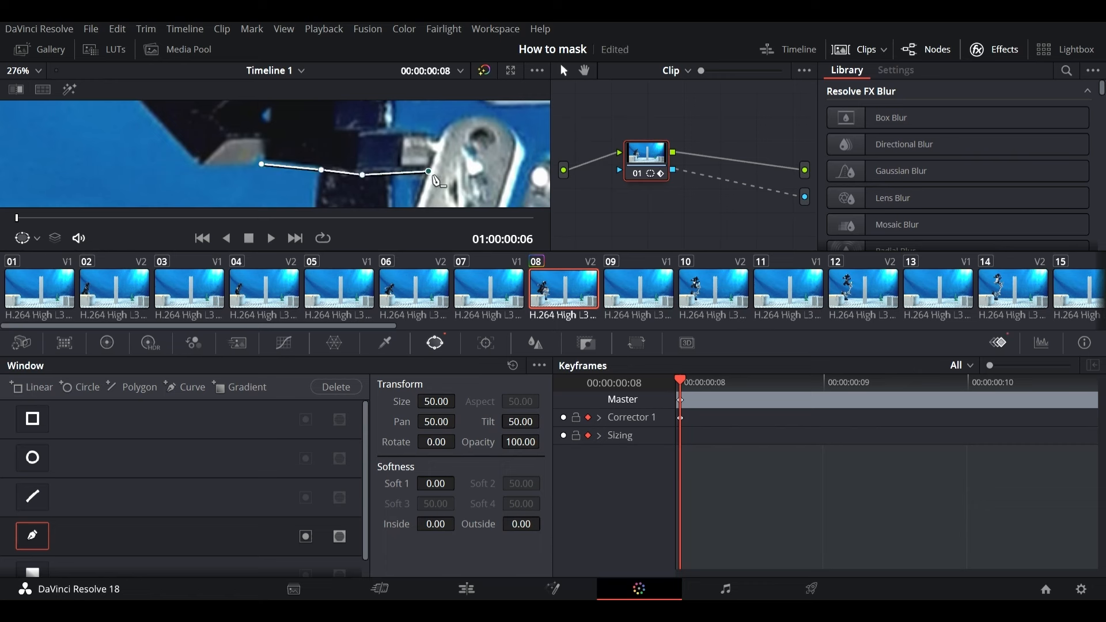
# Continue clip 08's pen outline up the figure's dark leg and torso, keeping the grey support arm outside it
pyautogui.click(434, 135)
pyautogui.moveTo(411, 147); pyautogui.dragTo(397, 188)
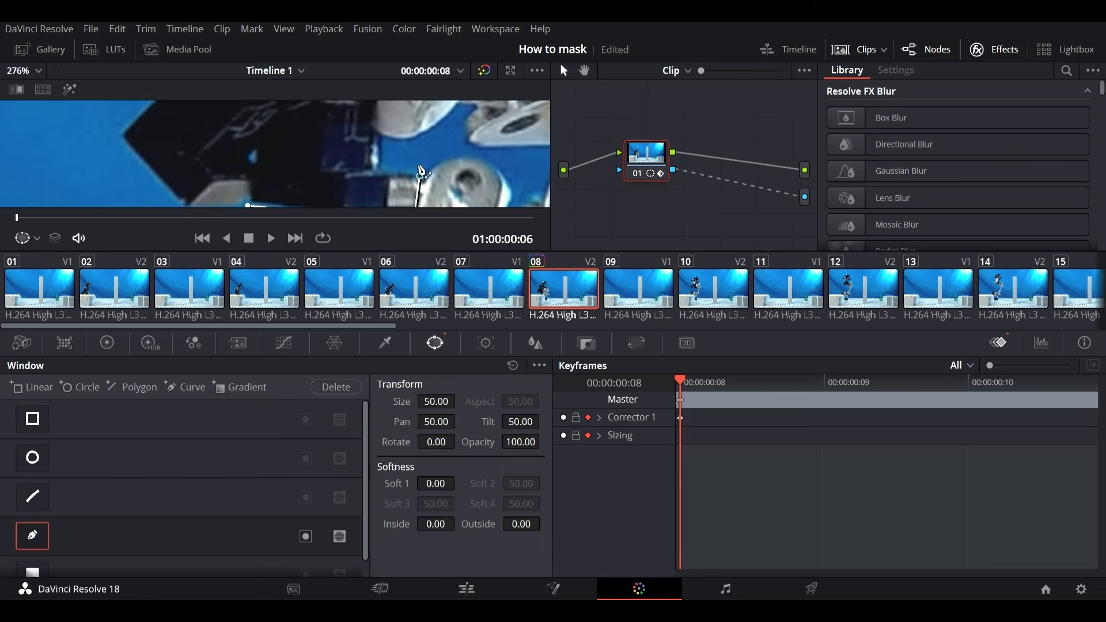
pyautogui.click(381, 167)
pyautogui.moveTo(397, 138); pyautogui.dragTo(381, 183)
pyautogui.click(371, 170)
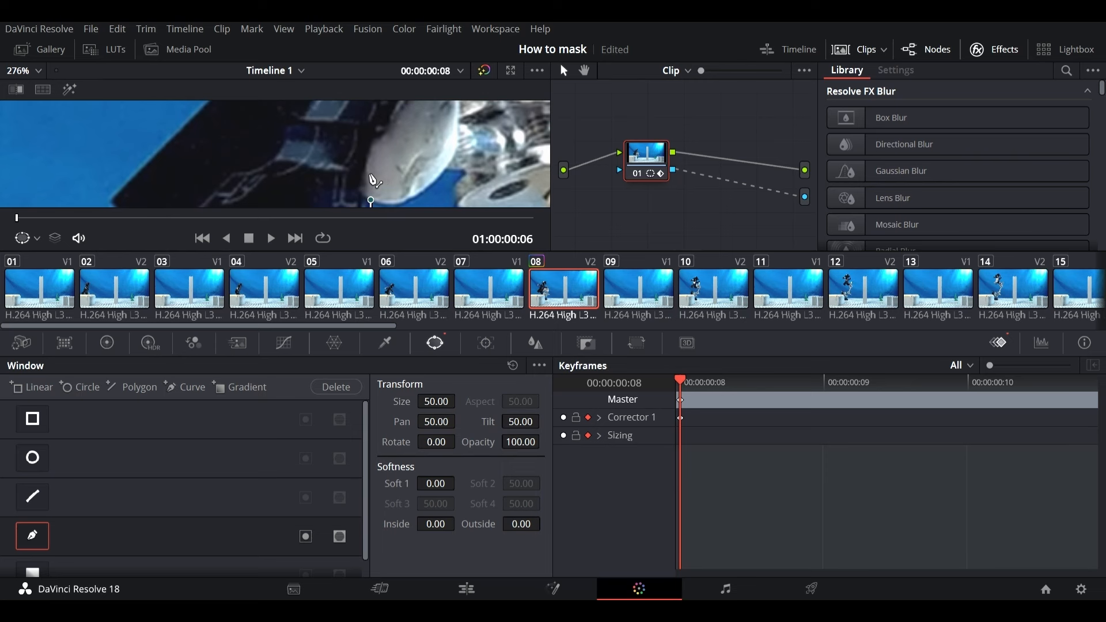
pyautogui.click(378, 147)
pyautogui.moveTo(381, 147); pyautogui.dragTo(395, 163)
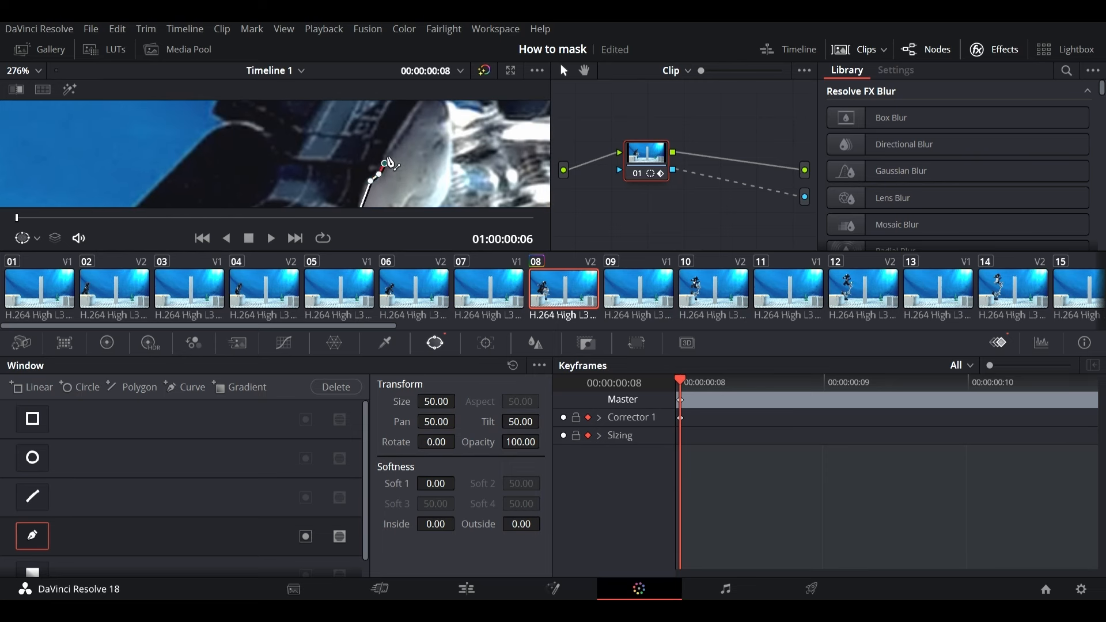
# Add closely spaced pen points where the torso curves around the support arm's rounded grey end
pyautogui.moveTo(392, 163); pyautogui.dragTo(392, 217)
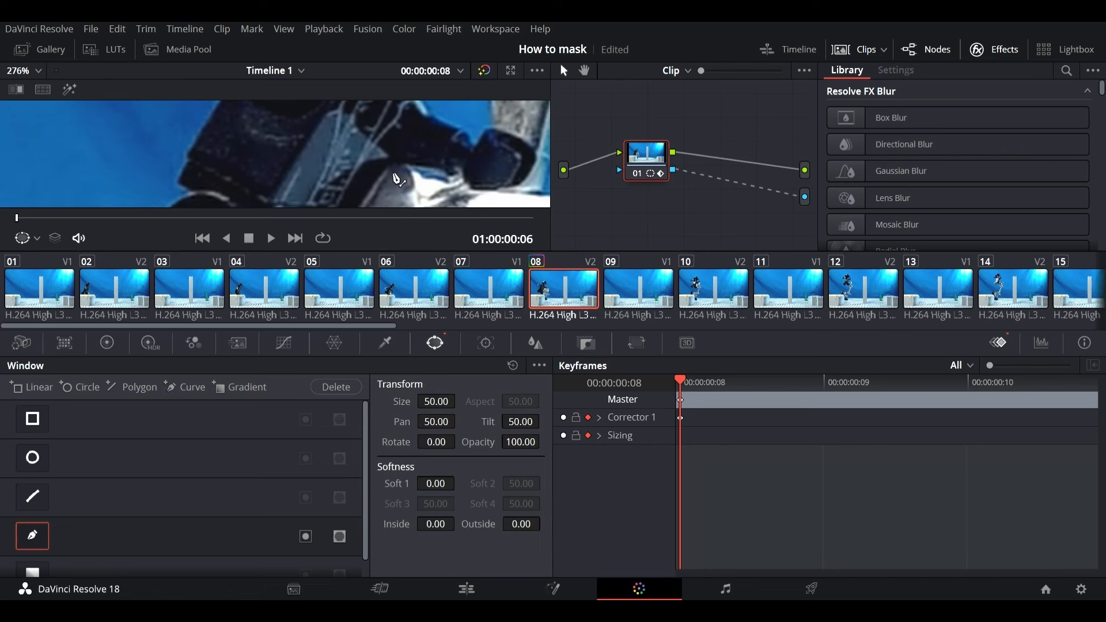
pyautogui.scroll(10, 407, 182)
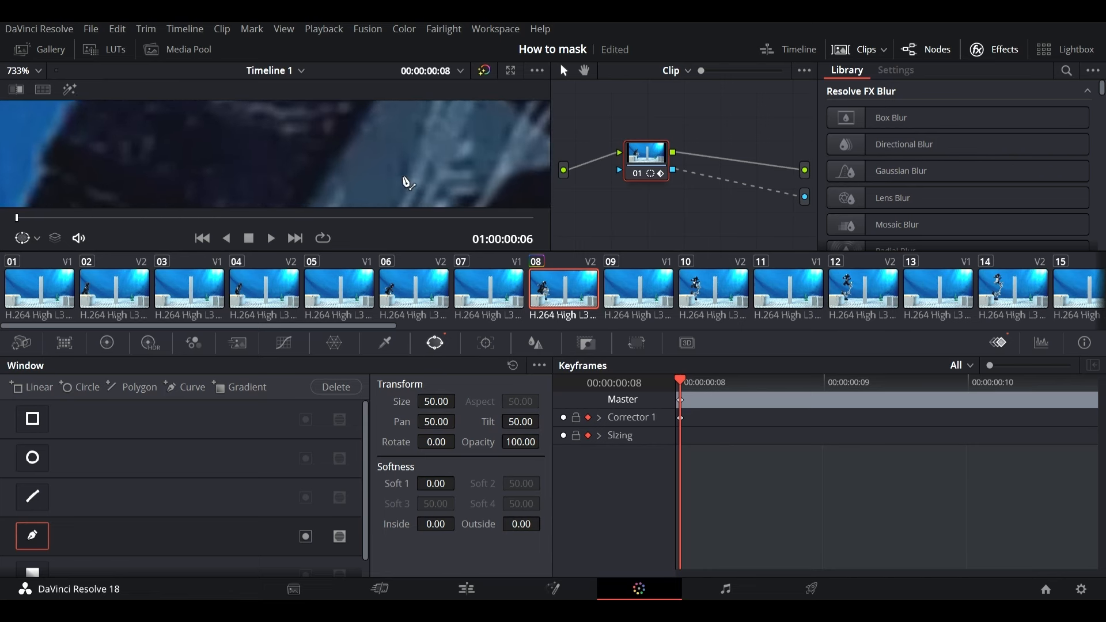
pyautogui.scroll(-3, 339, 152)
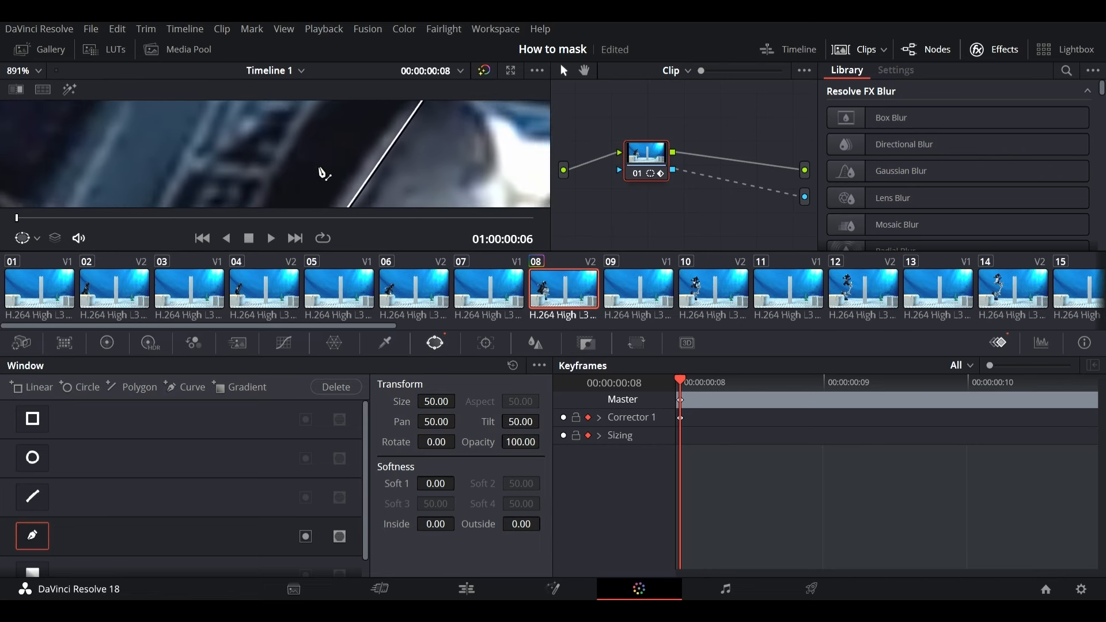
pyautogui.scroll(-3, 380, 127)
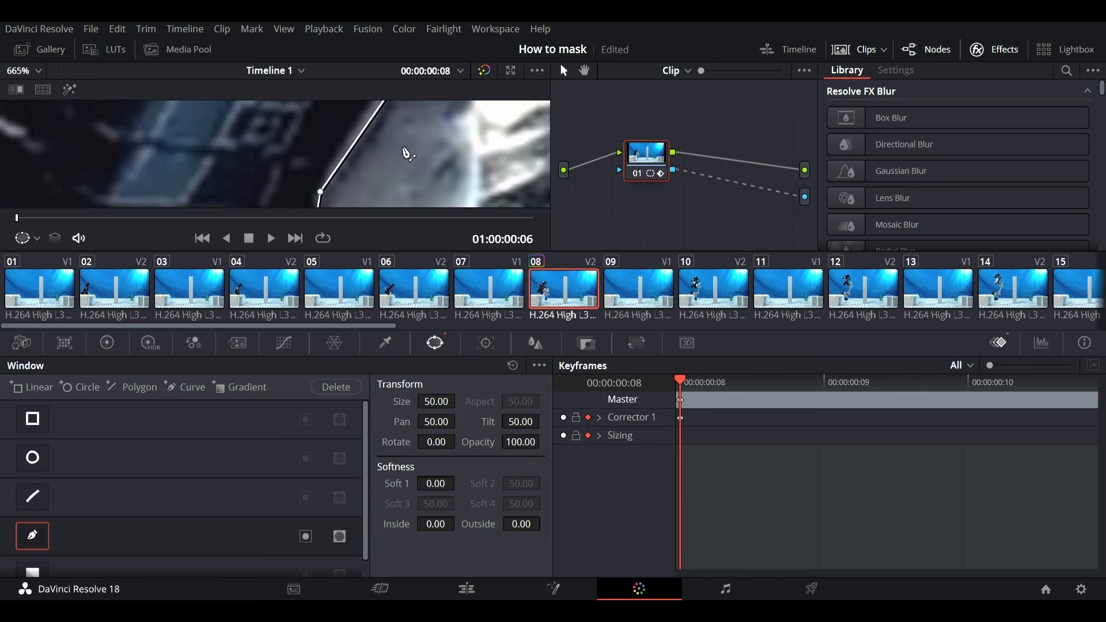
pyautogui.moveTo(378, 112); pyautogui.dragTo(343, 149)
pyautogui.moveTo(375, 186)
pyautogui.mouseDown()
pyautogui.moveTo(404, 132)
pyautogui.moveTo(360, 190)
pyautogui.mouseUp()
pyautogui.click(356, 133)
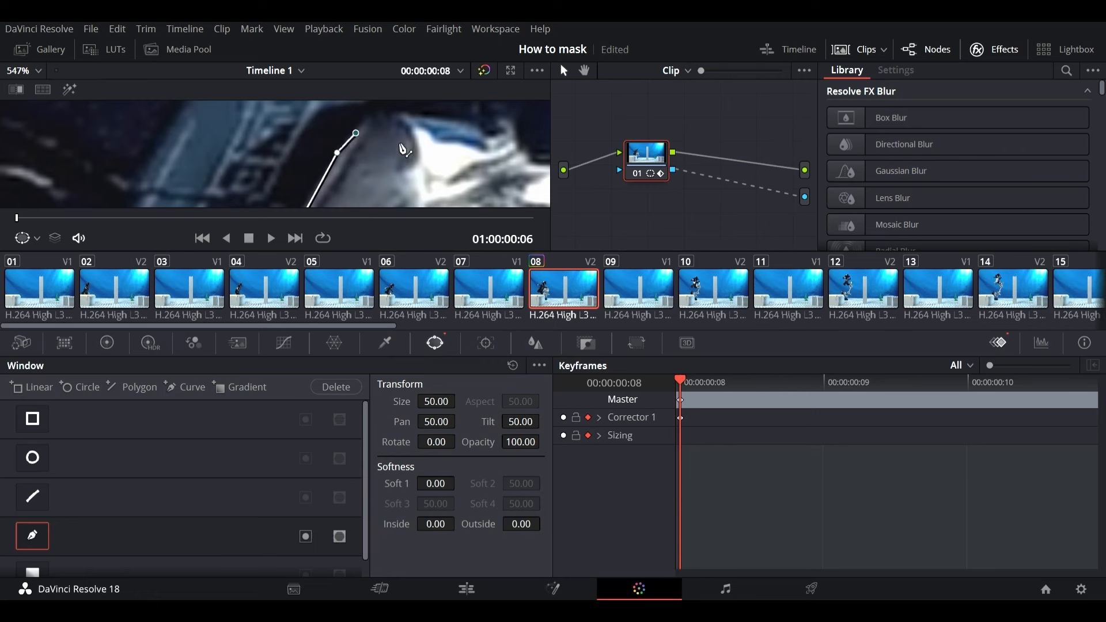
pyautogui.moveTo(397, 141); pyautogui.dragTo(378, 177)
pyautogui.click(356, 154)
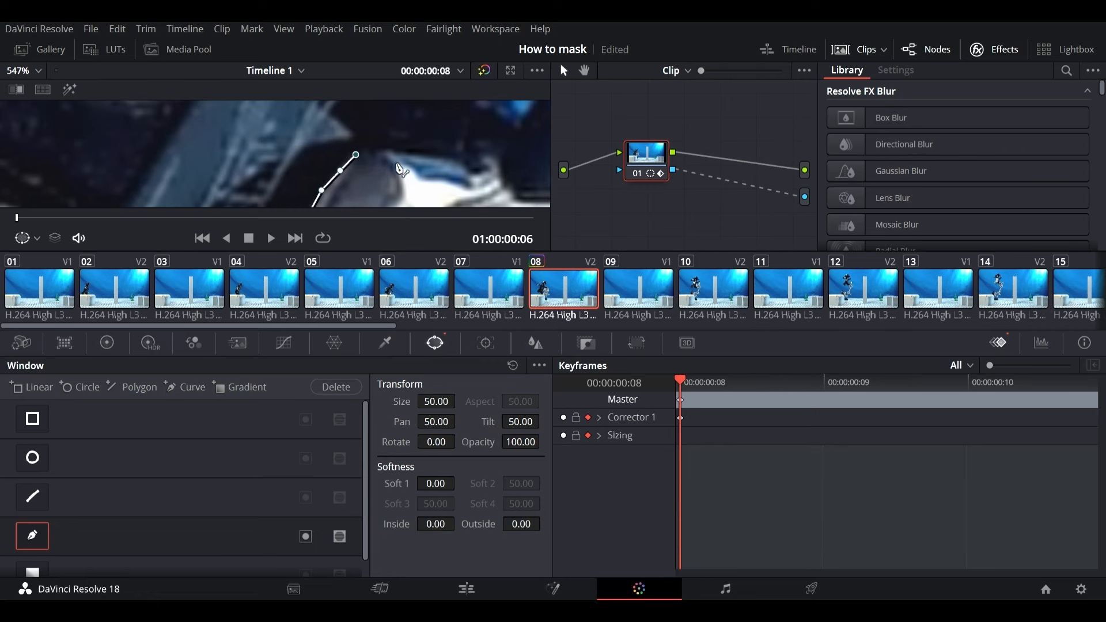
# Extend the outline over the top of the grey support and along the underside of the figure's dark forward arm
pyautogui.click(393, 158)
pyautogui.click(453, 170)
pyautogui.moveTo(496, 141); pyautogui.dragTo(324, 106)
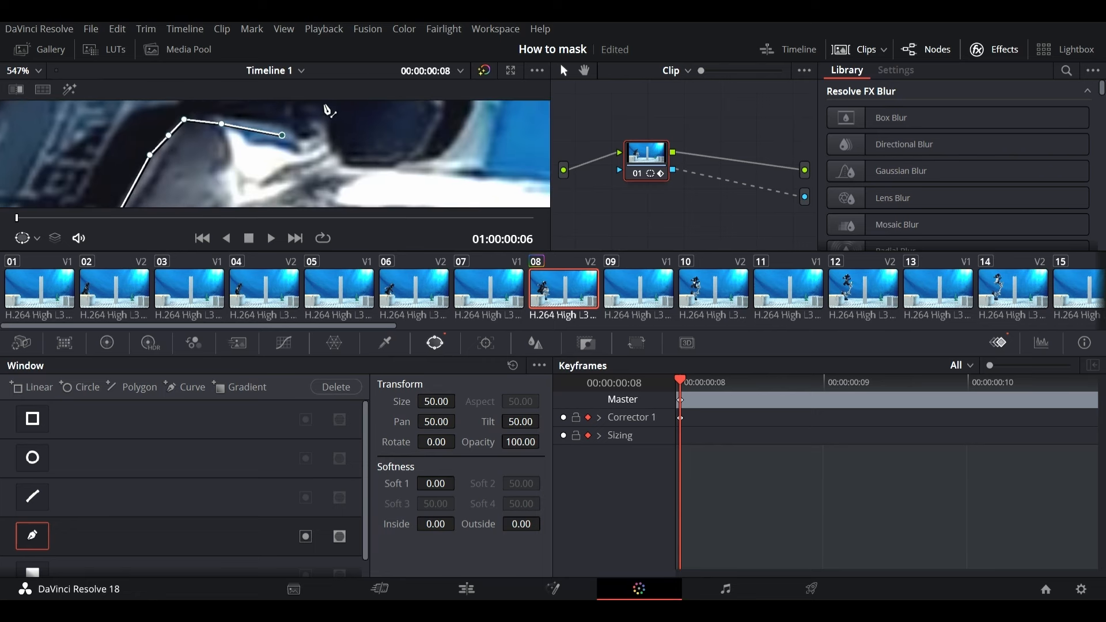
pyautogui.click(323, 139)
pyautogui.click(396, 169)
pyautogui.click(407, 163)
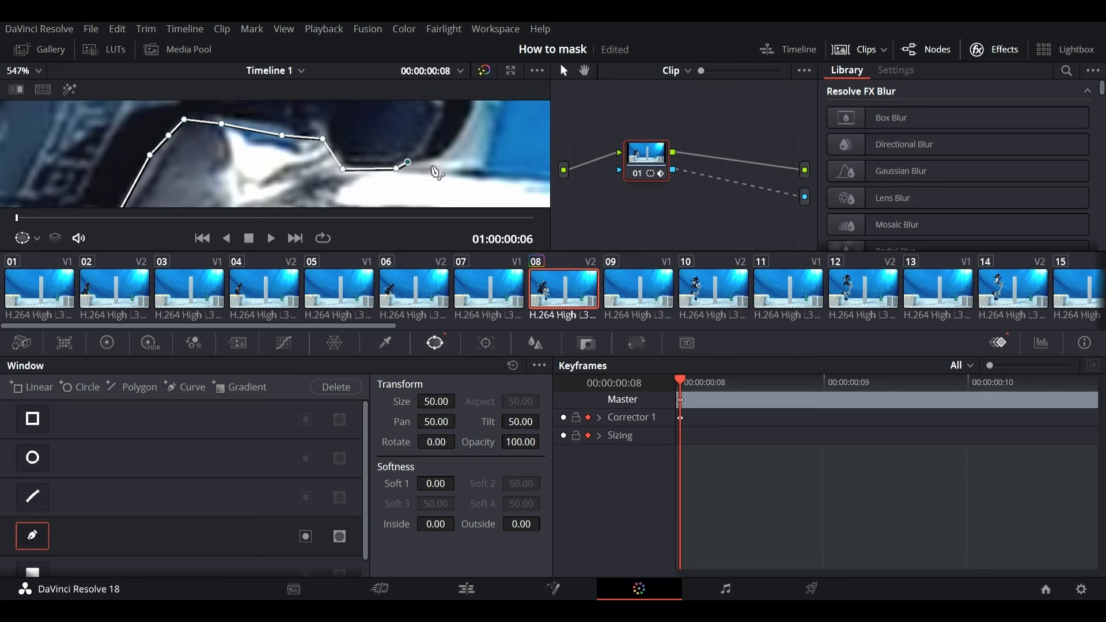
pyautogui.click(449, 154)
# Trace the outline around the dark end of the forward arm, leaving out the grey support piece beside it
pyautogui.moveTo(466, 164); pyautogui.dragTo(415, 207)
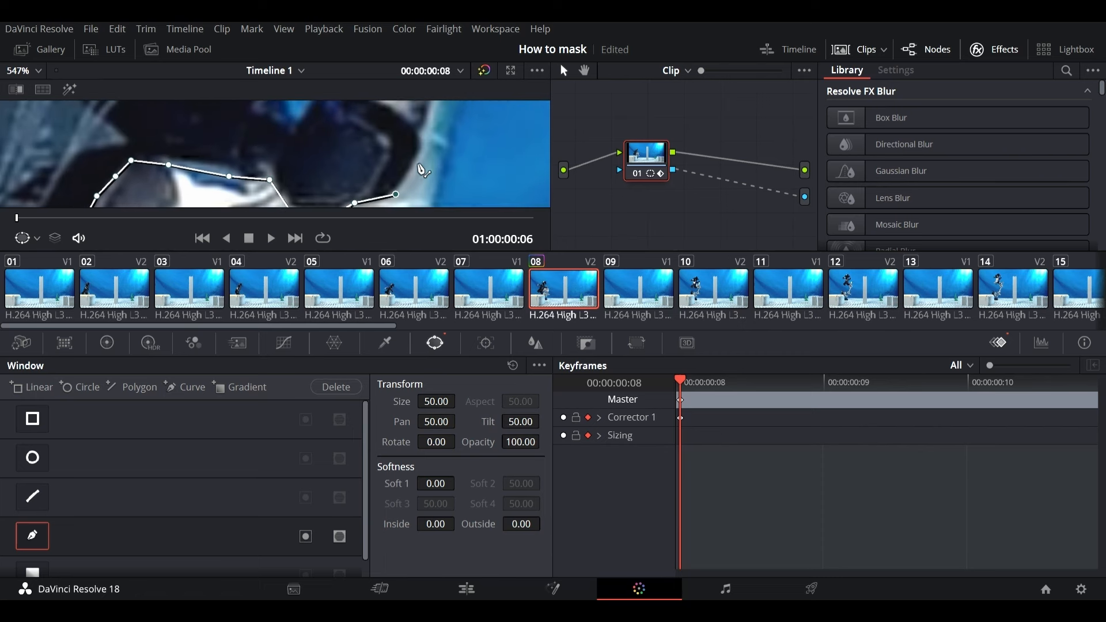
pyautogui.click(422, 153)
pyautogui.scroll(-3, 422, 154)
pyautogui.moveTo(419, 153); pyautogui.dragTo(392, 209)
pyautogui.scroll(3, 381, 185)
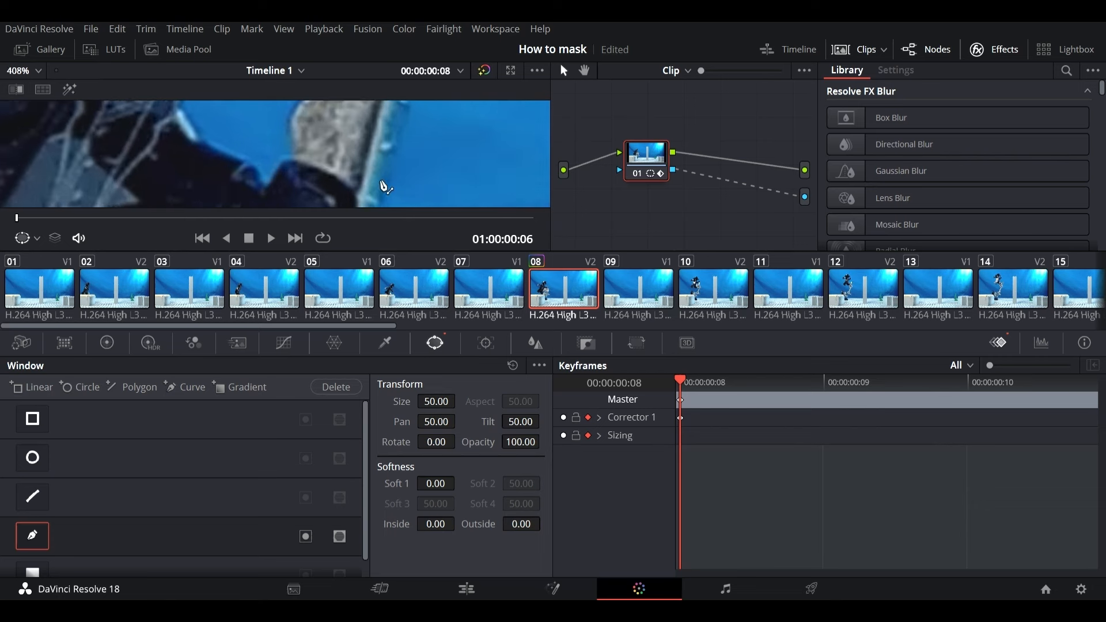
pyautogui.moveTo(362, 154); pyautogui.dragTo(332, 125)
pyautogui.click(345, 164)
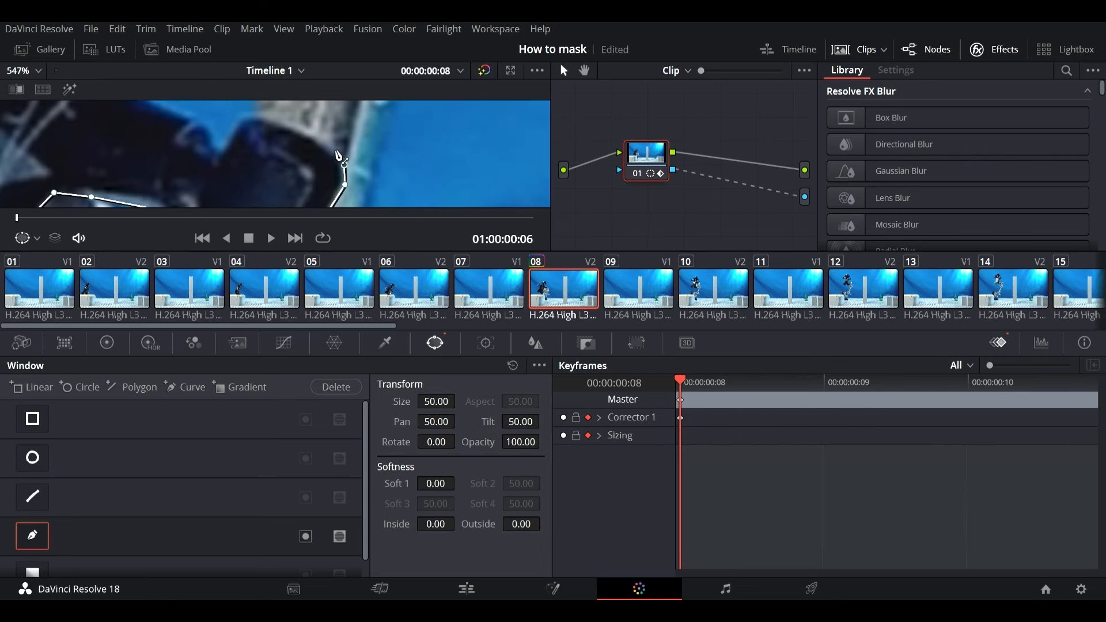
pyautogui.click(288, 126)
# Carry the outline from the forward arm past the neck and face to the front of the hat brim
pyautogui.scroll(-6, 230, 156)
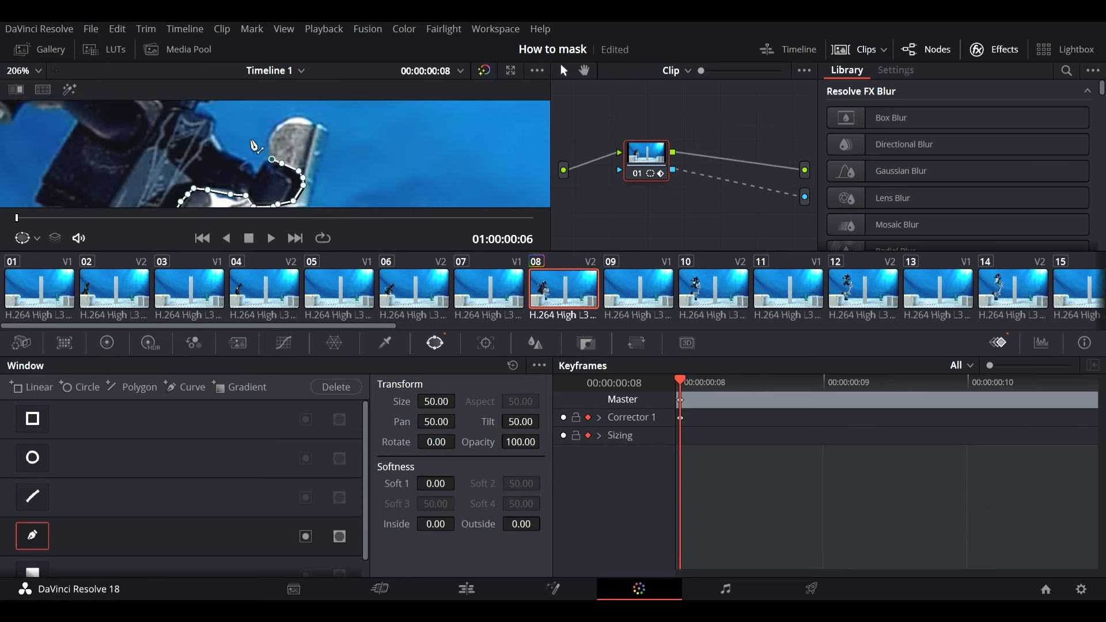
pyautogui.scroll(-3, 248, 173)
pyautogui.click(244, 165)
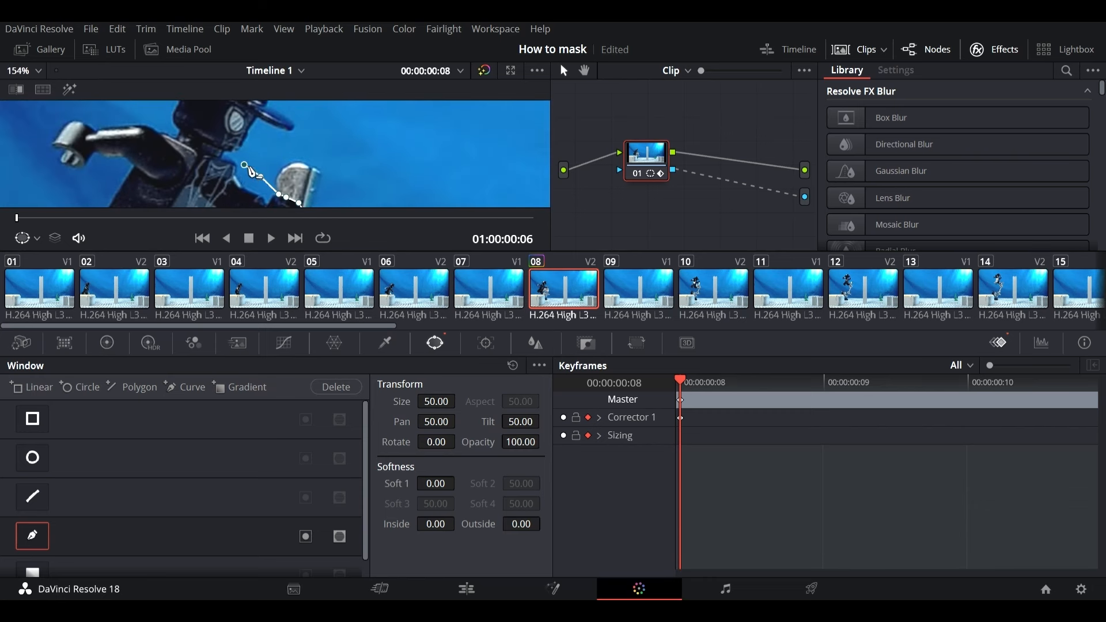
pyautogui.click(258, 133)
pyautogui.click(301, 138)
pyautogui.click(315, 112)
pyautogui.moveTo(249, 141); pyautogui.dragTo(258, 203)
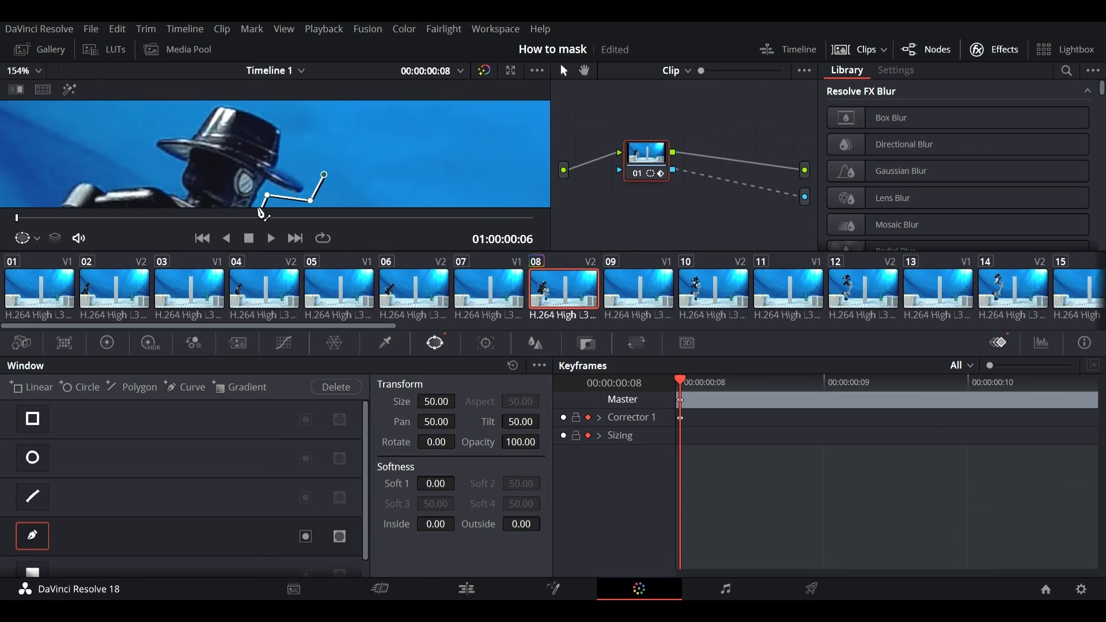
# Place pen points loosely around the front, top and back of the figure's hat
pyautogui.click(296, 150)
pyautogui.click(293, 111)
pyautogui.scroll(-3, 252, 128)
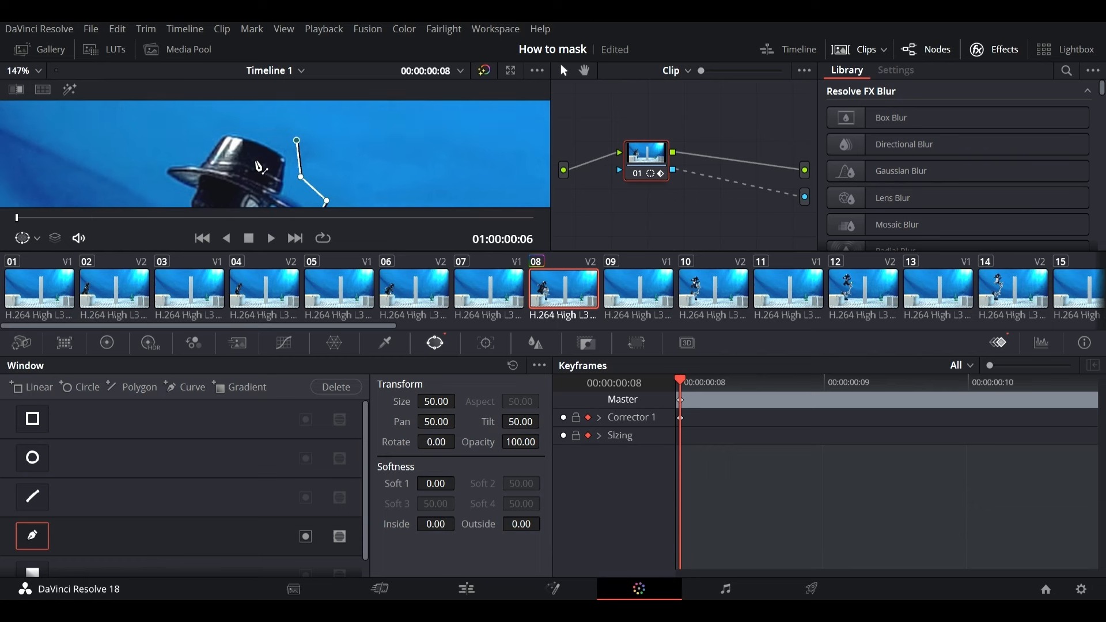
pyautogui.click(259, 134)
pyautogui.click(221, 140)
pyautogui.click(174, 163)
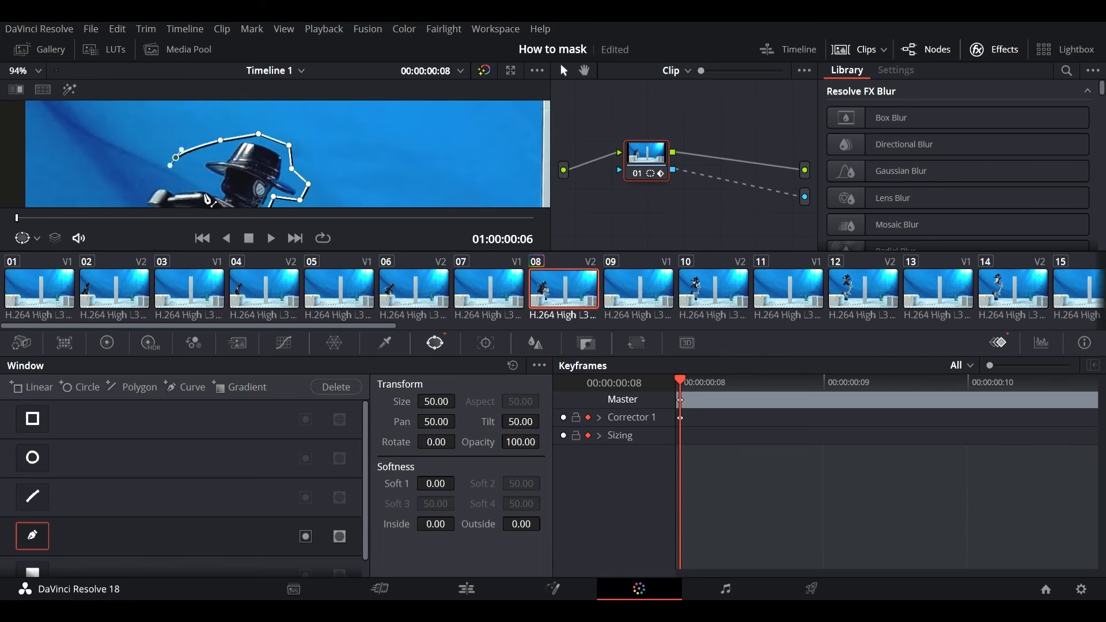
# Run the outline down behind the rear arm and legs and close it at its starting point
pyautogui.moveTo(216, 178); pyautogui.dragTo(264, 111)
pyautogui.click(191, 116)
pyautogui.click(207, 169)
pyautogui.moveTo(263, 145); pyautogui.dragTo(299, 85)
pyautogui.click(230, 145)
pyautogui.click(210, 167)
pyautogui.moveTo(230, 188); pyautogui.dragTo(231, 148)
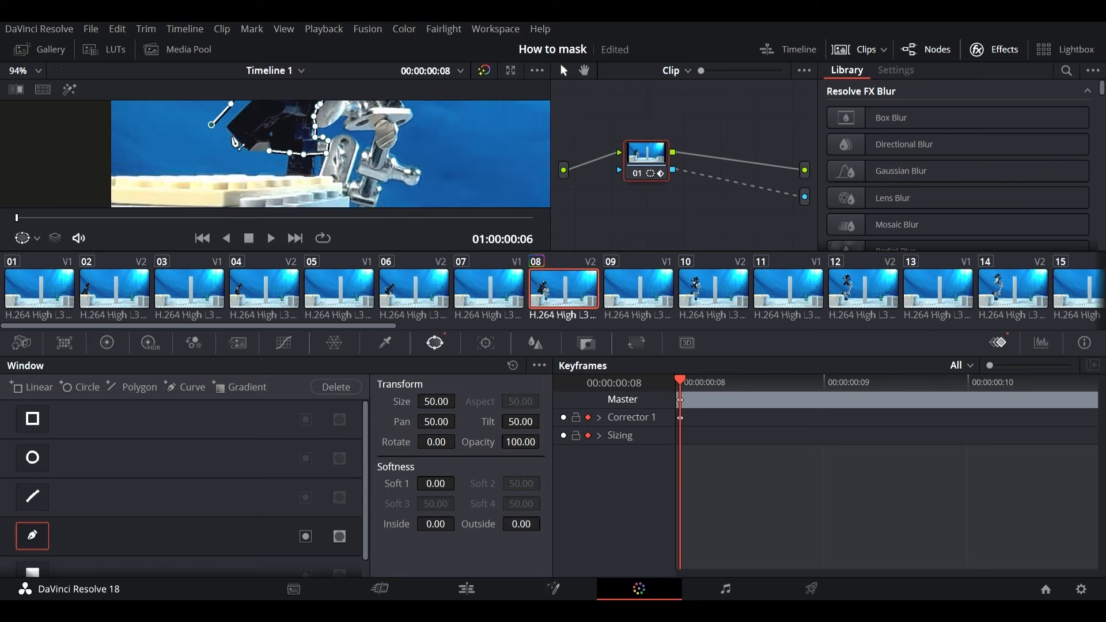
pyautogui.click(247, 162)
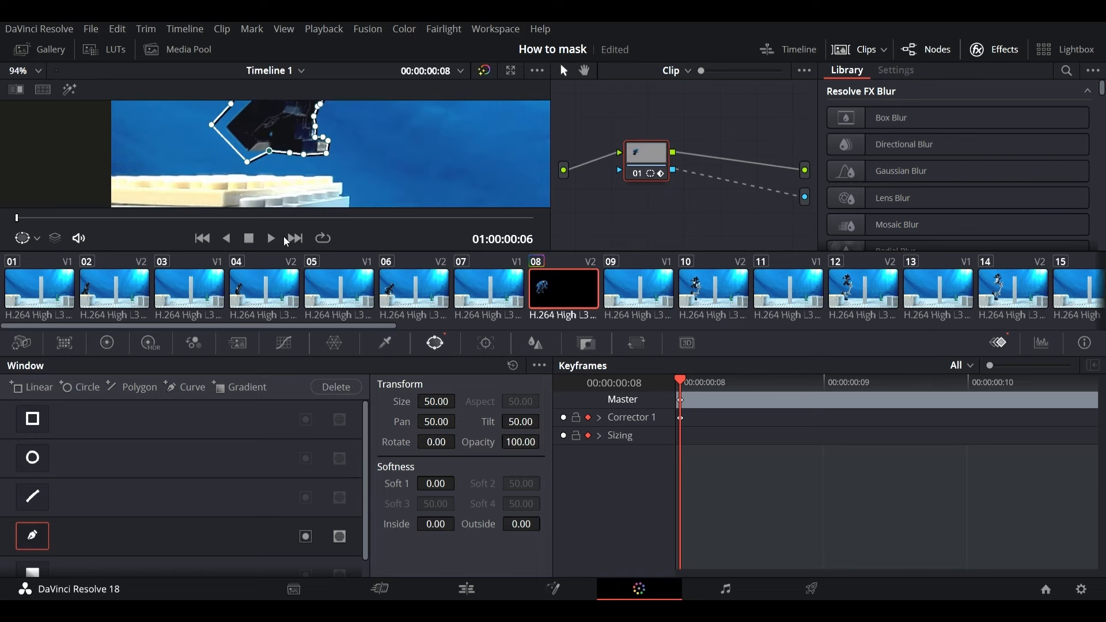
# Check the masked clip 08 on the Edit page, then review its complete pen outline on the Color page
pyautogui.click(476, 593)
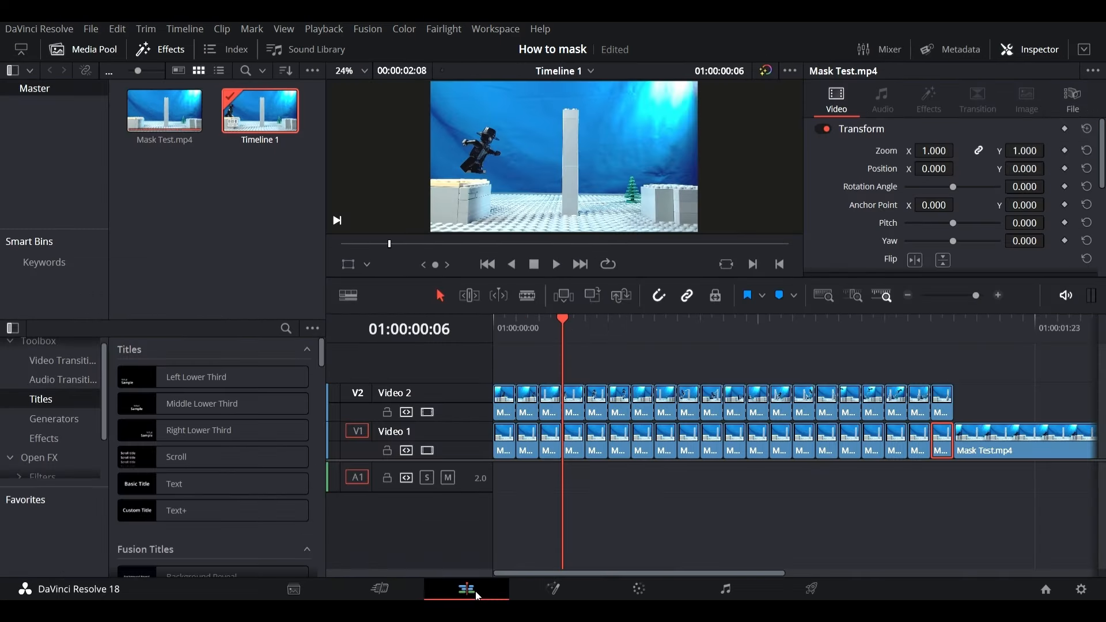
pyautogui.click(637, 589)
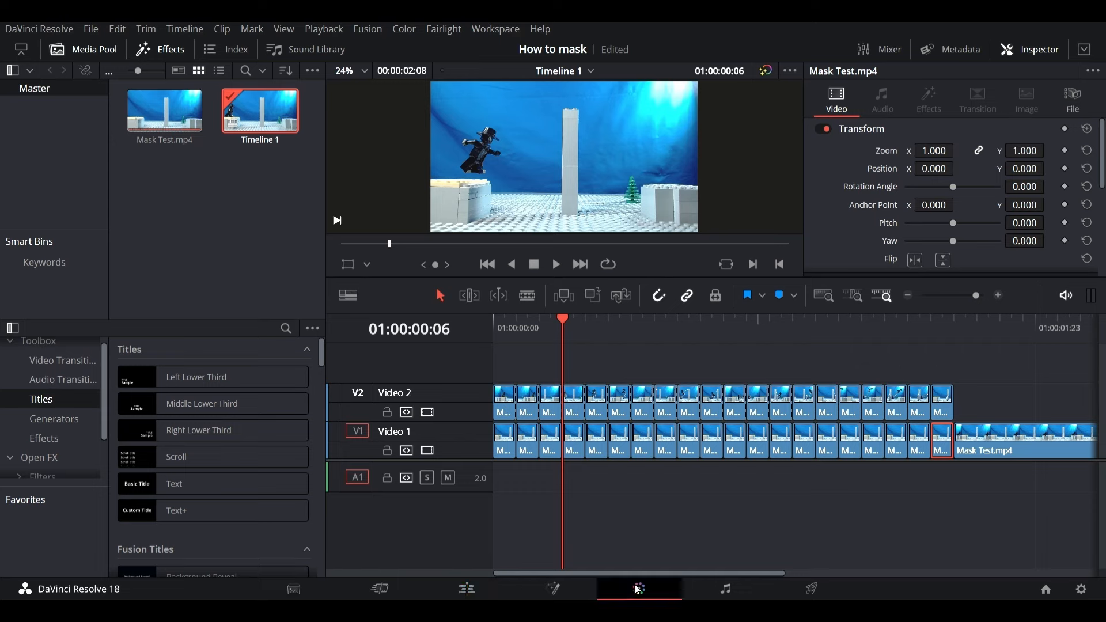
pyautogui.scroll(-6, 365, 151)
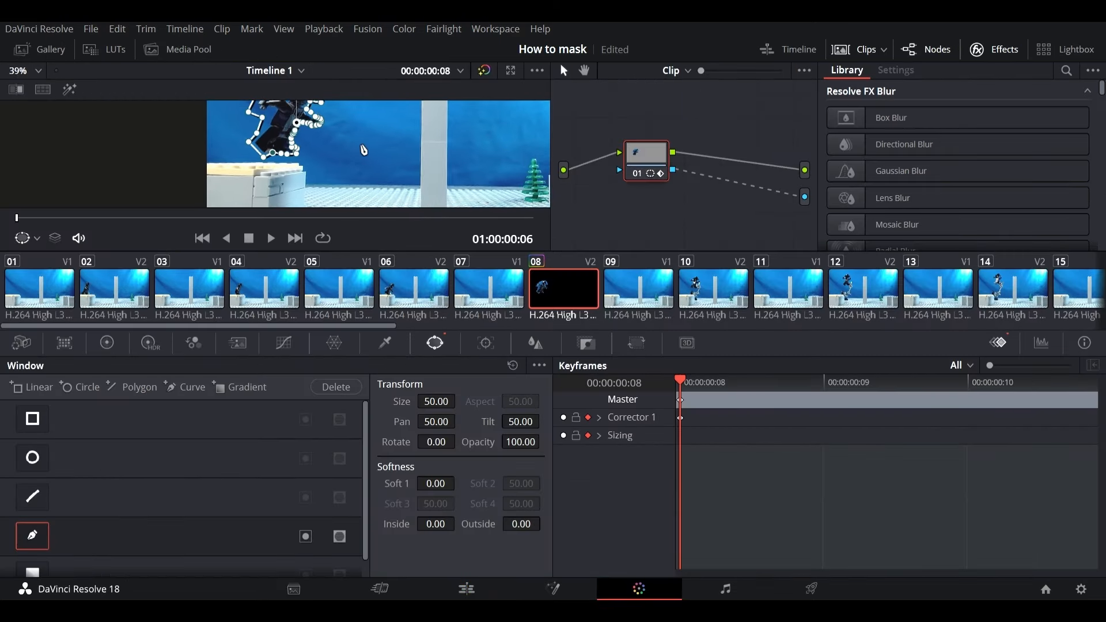
pyautogui.moveTo(345, 141); pyautogui.dragTo(336, 167)
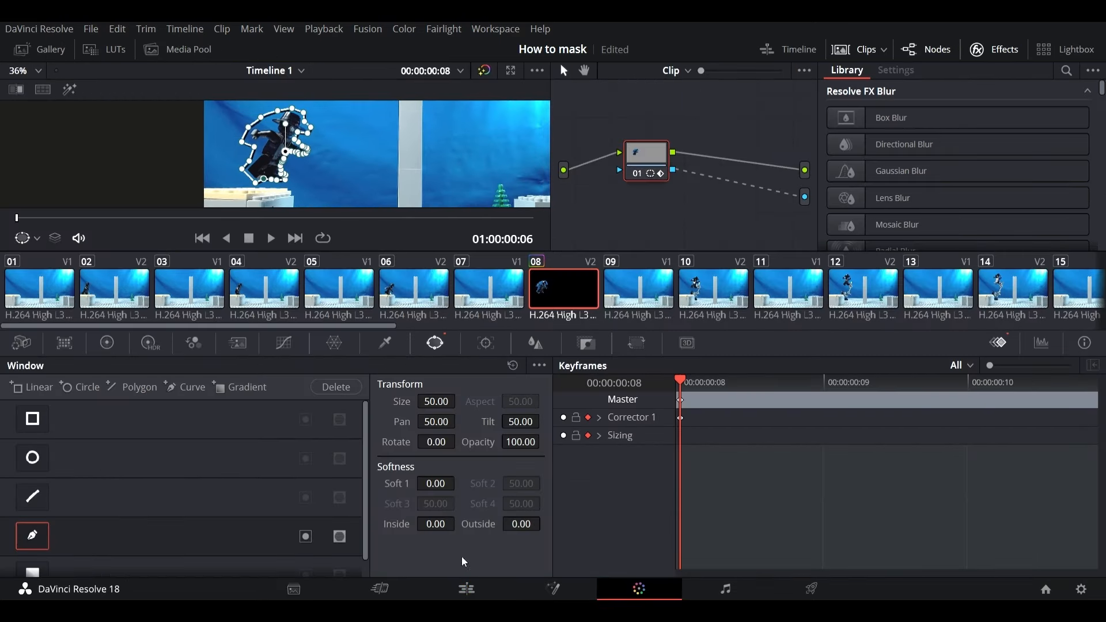
# Go to the Edit page and step back through the pose clips to the timeline start at 01:00:00:00
pyautogui.click(467, 589)
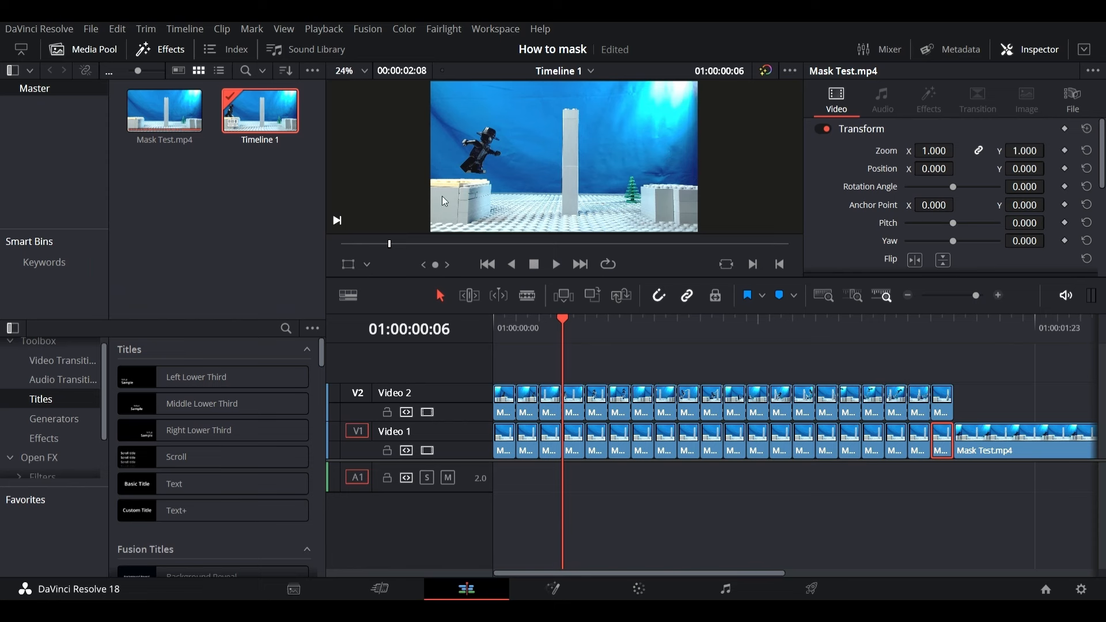
pyautogui.press('Left')
pyautogui.press('Left')
pyautogui.press('Left')
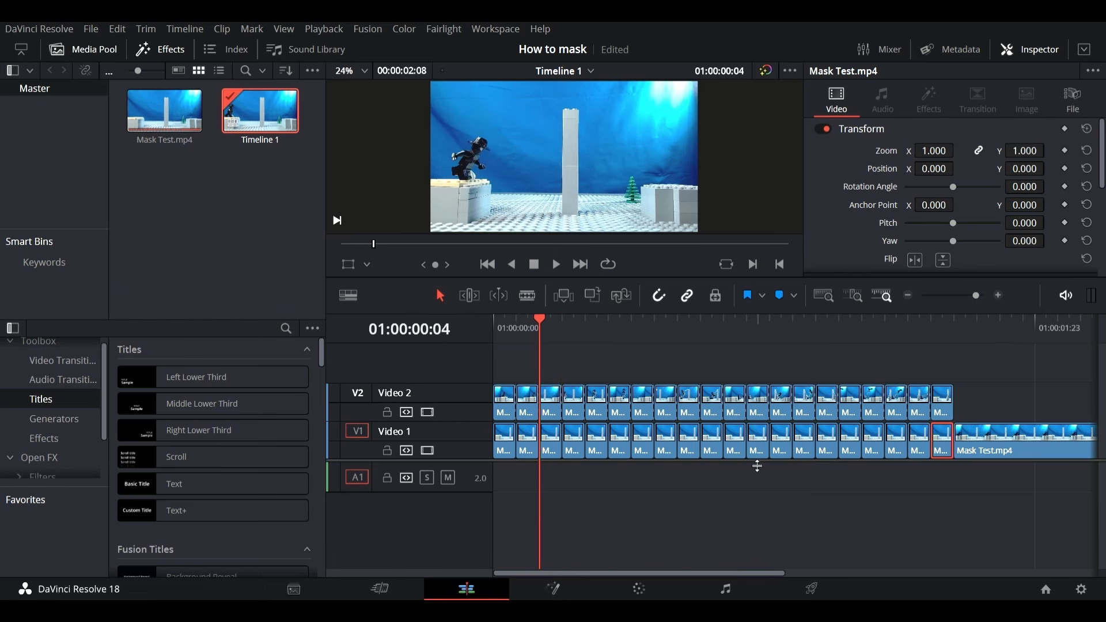
pyautogui.press('Left')
pyautogui.press('Left')
pyautogui.press('Left')
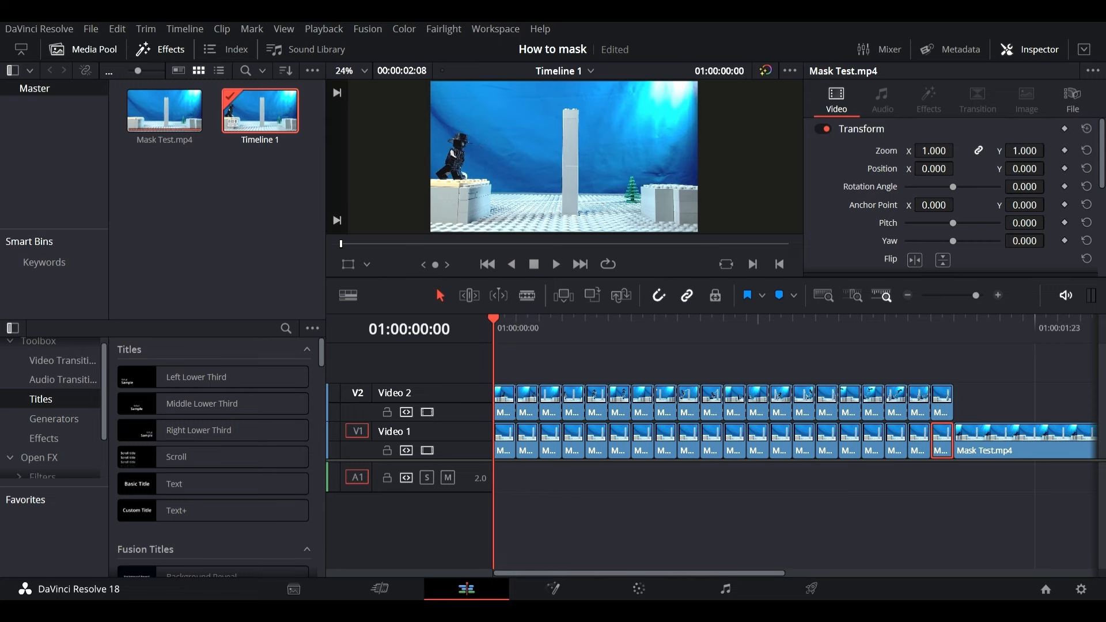
# On the Color page, add an alpha output to clip 02 and connect node 01's alpha to it
pyautogui.click(639, 589)
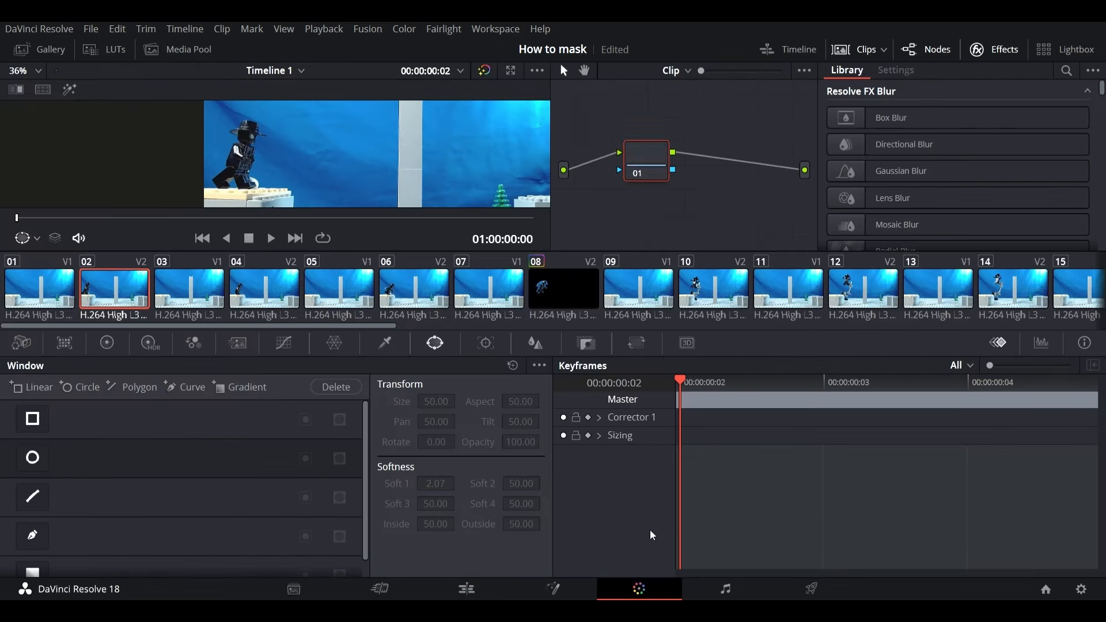
pyautogui.click(734, 198)
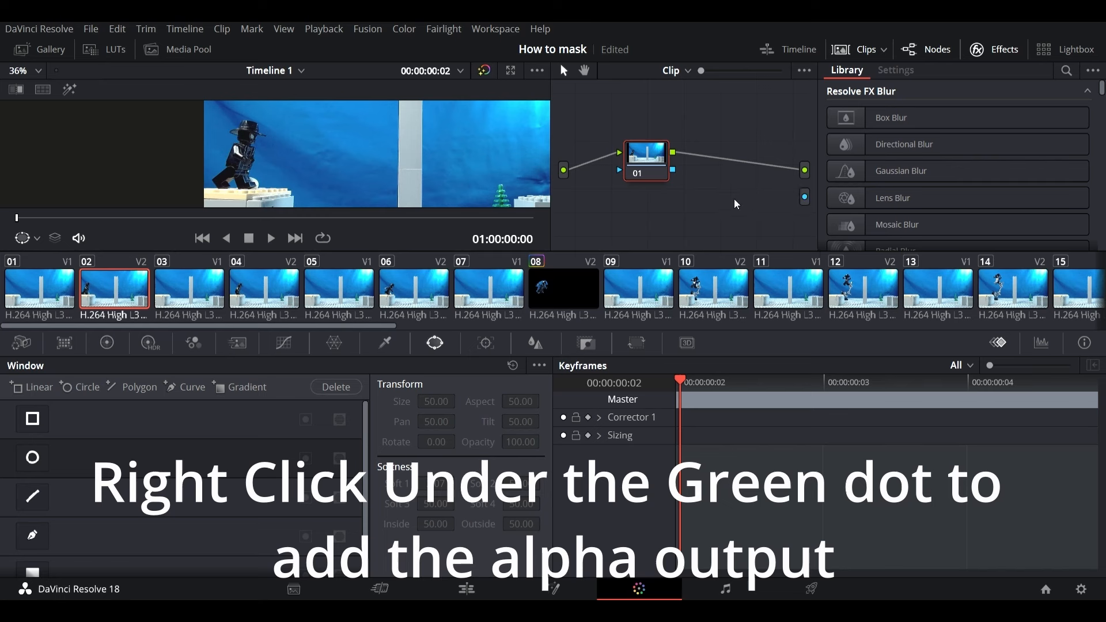
pyautogui.moveTo(673, 169); pyautogui.dragTo(805, 197)
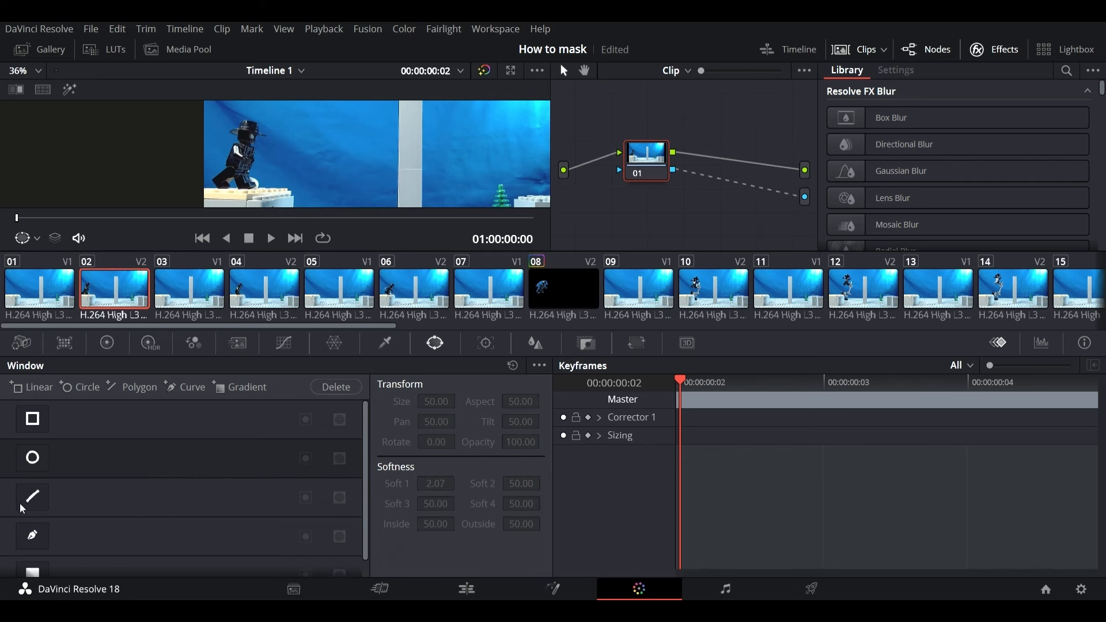
# Activate a pen-drawn window on clip 02 and place its first points along the bottom edge of the figure's front foot
pyautogui.click(29, 536)
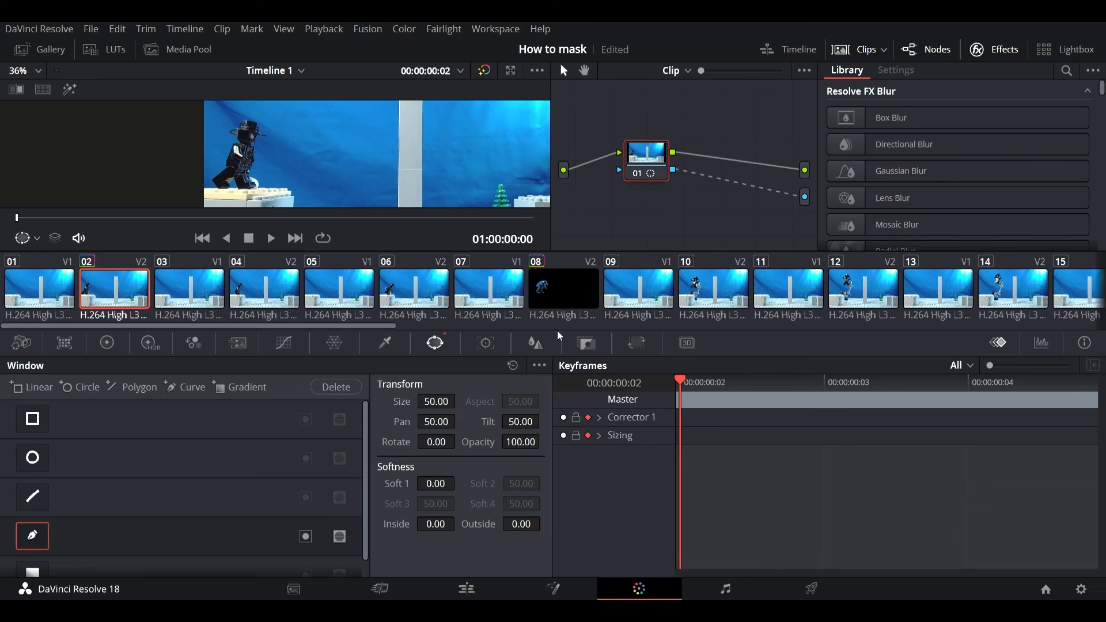
pyautogui.scroll(8, 317, 150)
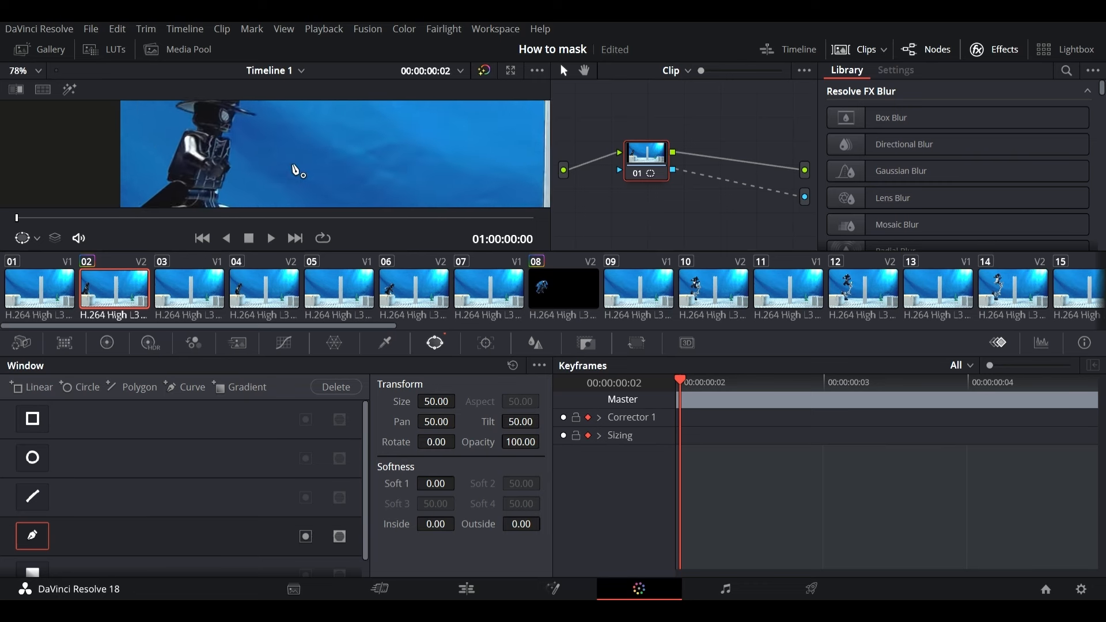
pyautogui.scroll(5, 285, 180)
pyautogui.moveTo(278, 185); pyautogui.dragTo(318, 92)
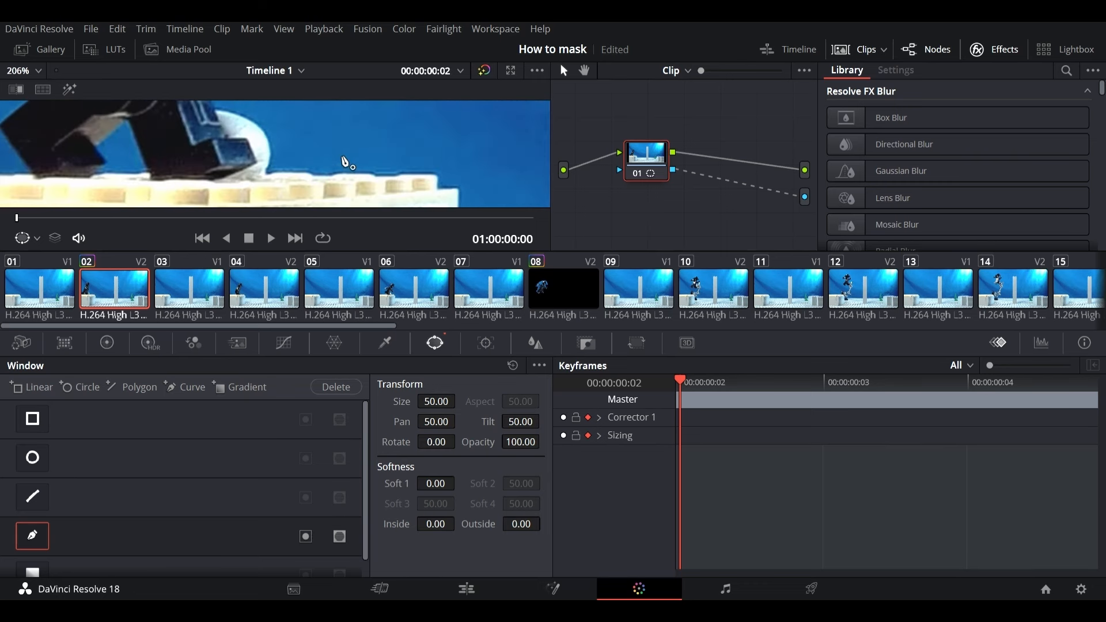
pyautogui.moveTo(344, 162); pyautogui.dragTo(400, 140)
pyautogui.scroll(4, 403, 149)
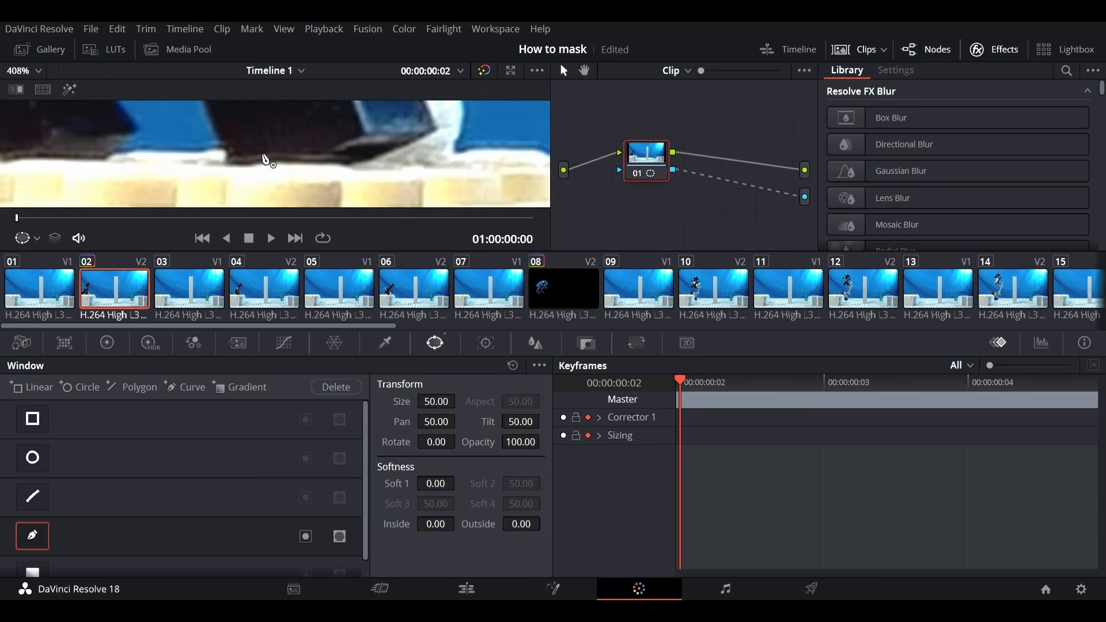
pyautogui.click(228, 163)
pyautogui.click(255, 166)
pyautogui.click(265, 164)
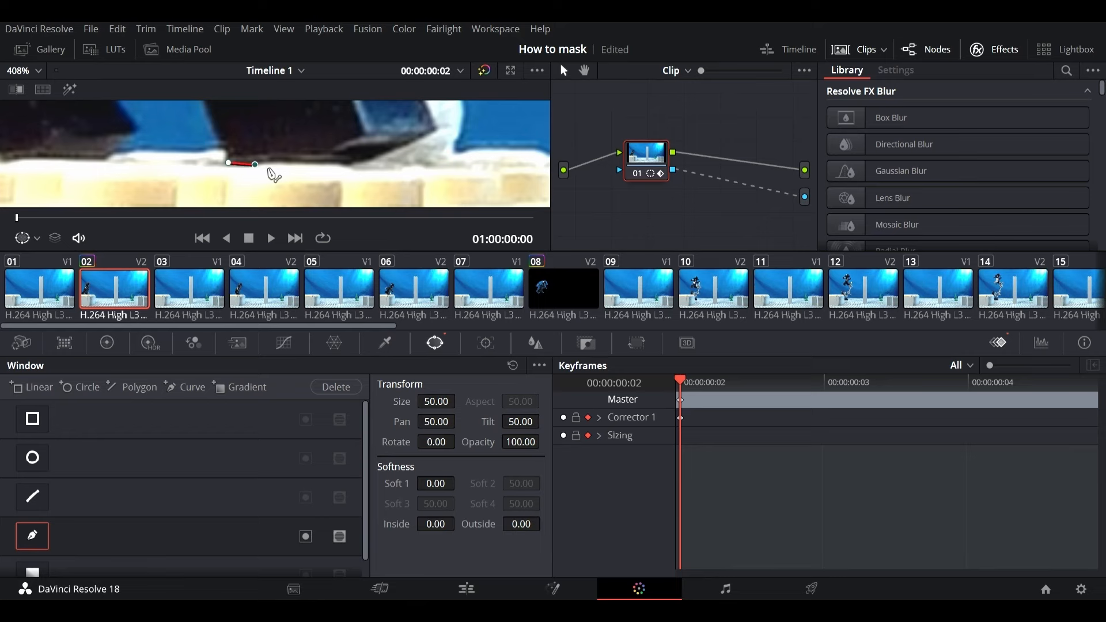